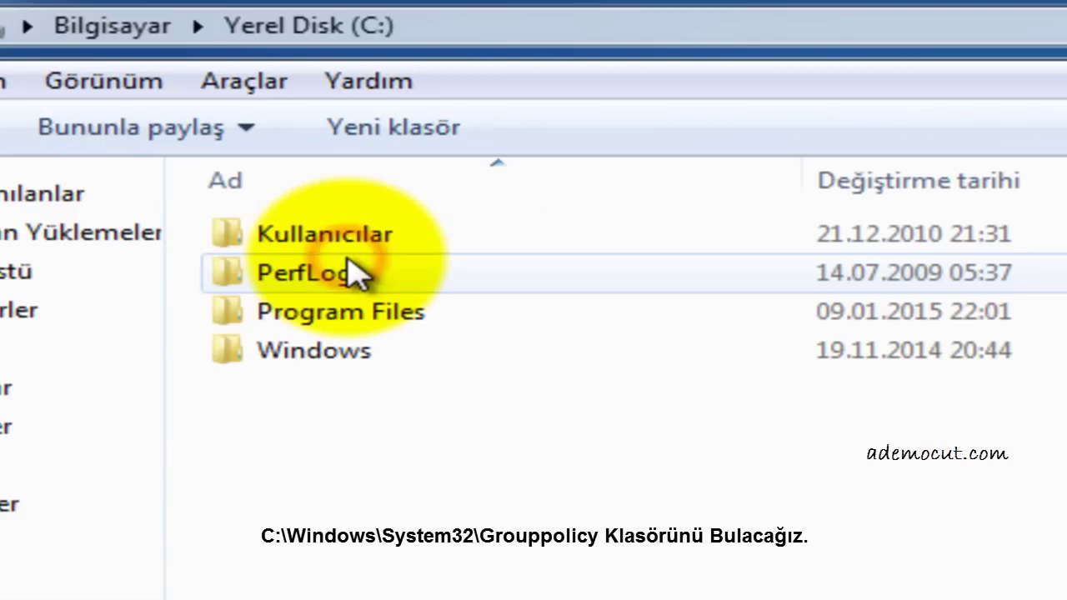
# - Open the C:\Windows\System32 folder and go to the folders beginning with "Group"
pyautogui.doubleClick(349, 357)
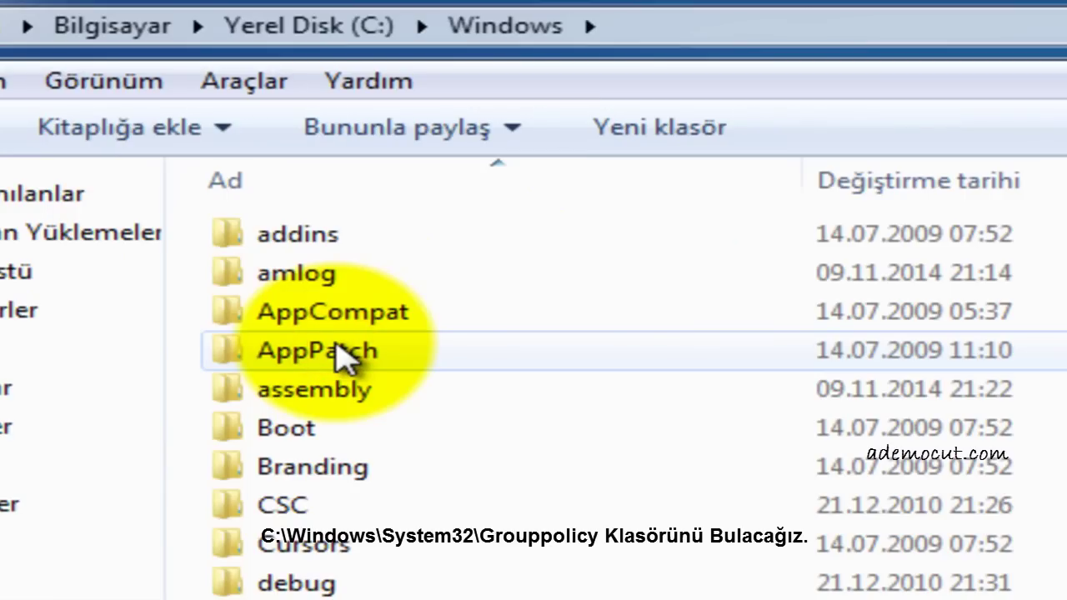
pyautogui.click(346, 357)
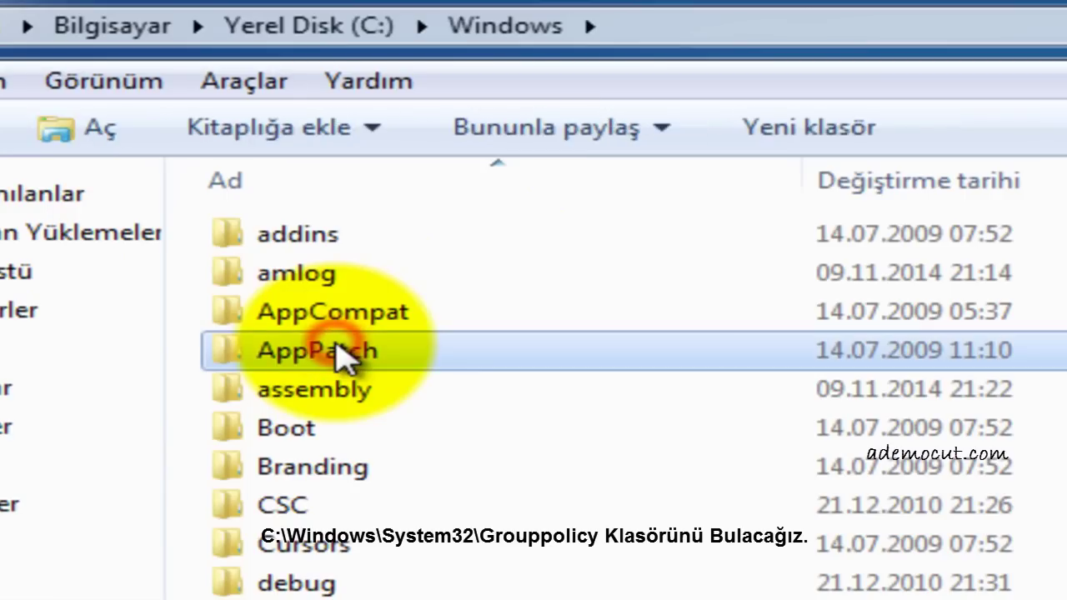
pyautogui.write('sy')
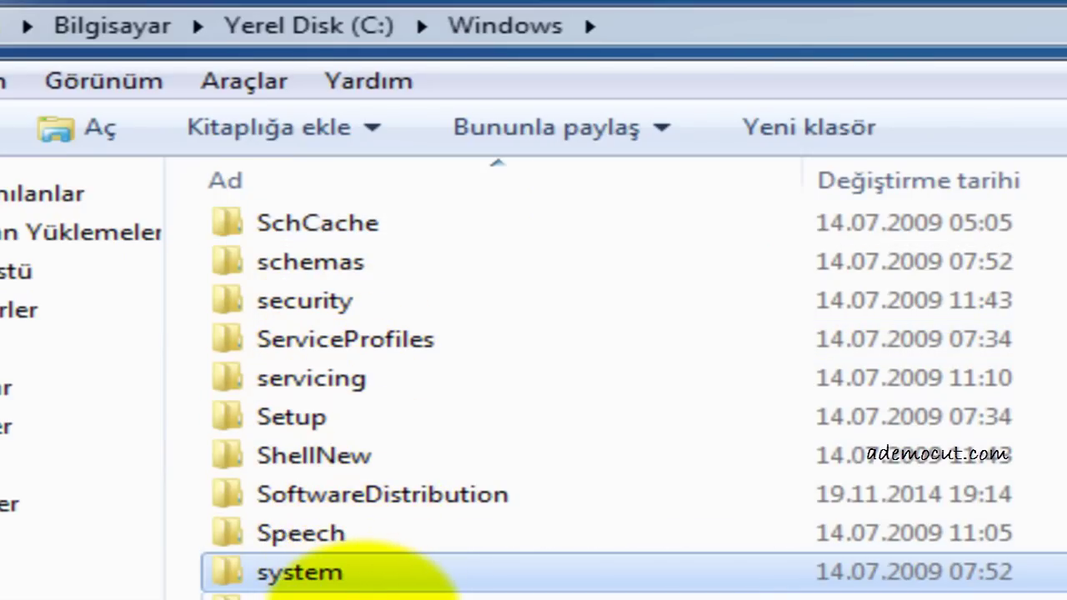
pyautogui.doubleClick(362, 594)
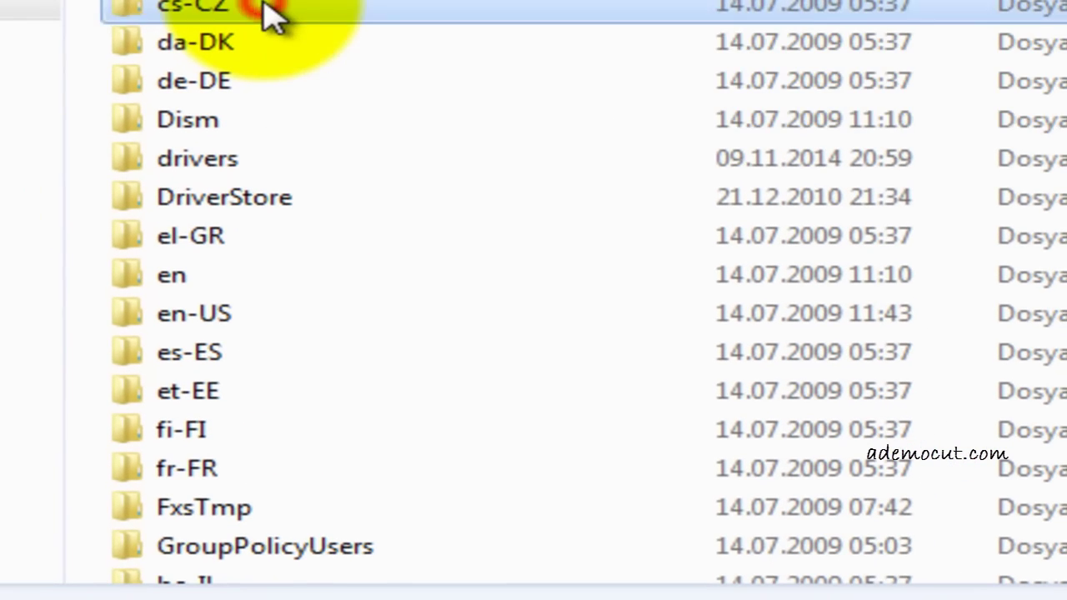
pyautogui.press('g')
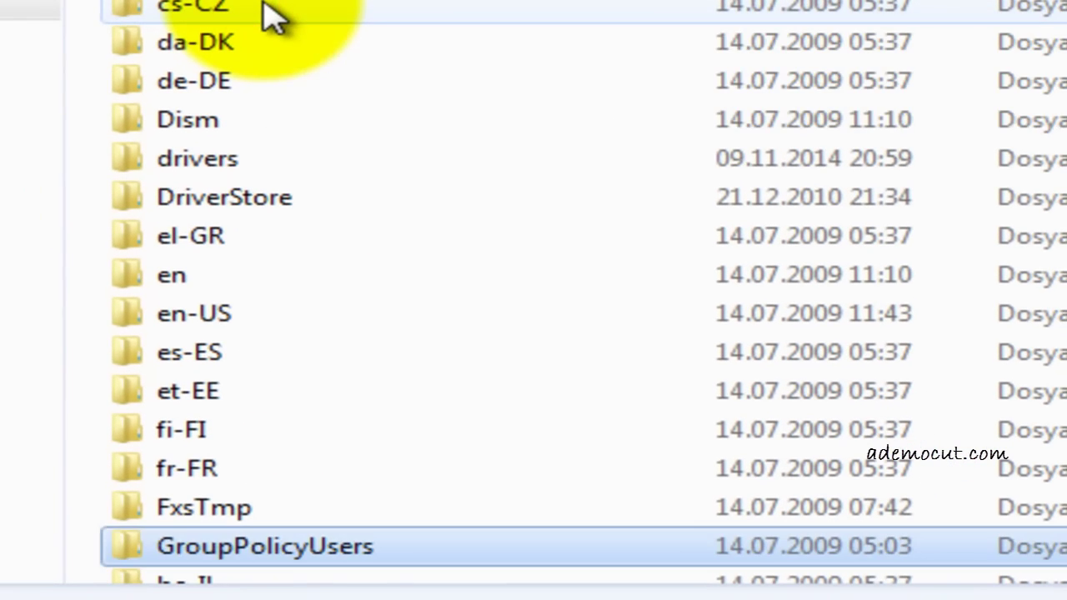
pyautogui.scroll(-4, 317, 262)
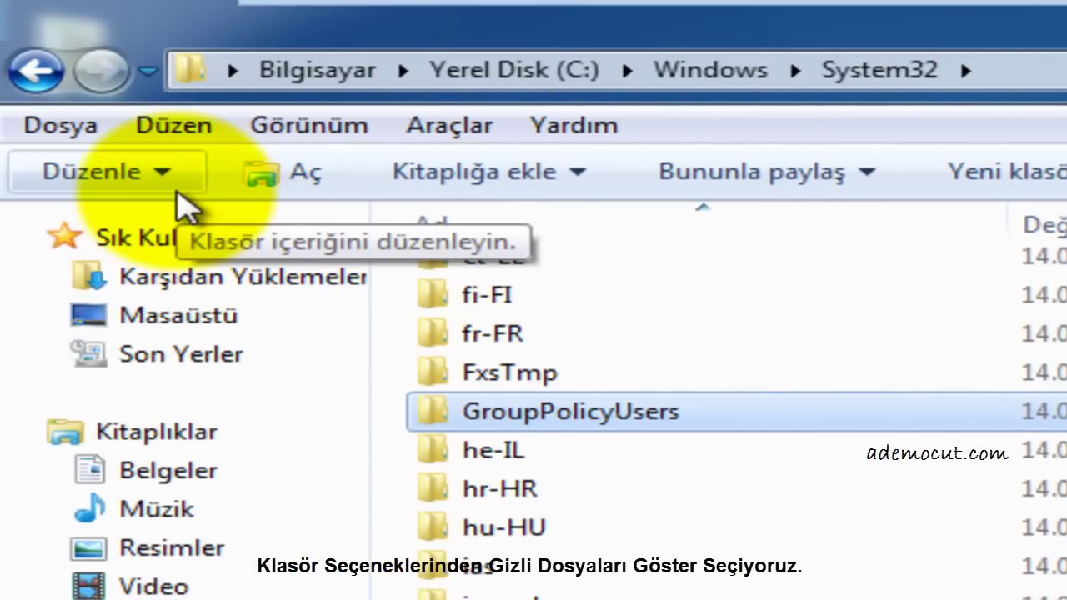
# - Turn on "Gizli dosya, klasör ve sürücüleri göster" in the folder options and apply it
pyautogui.click(177, 195)
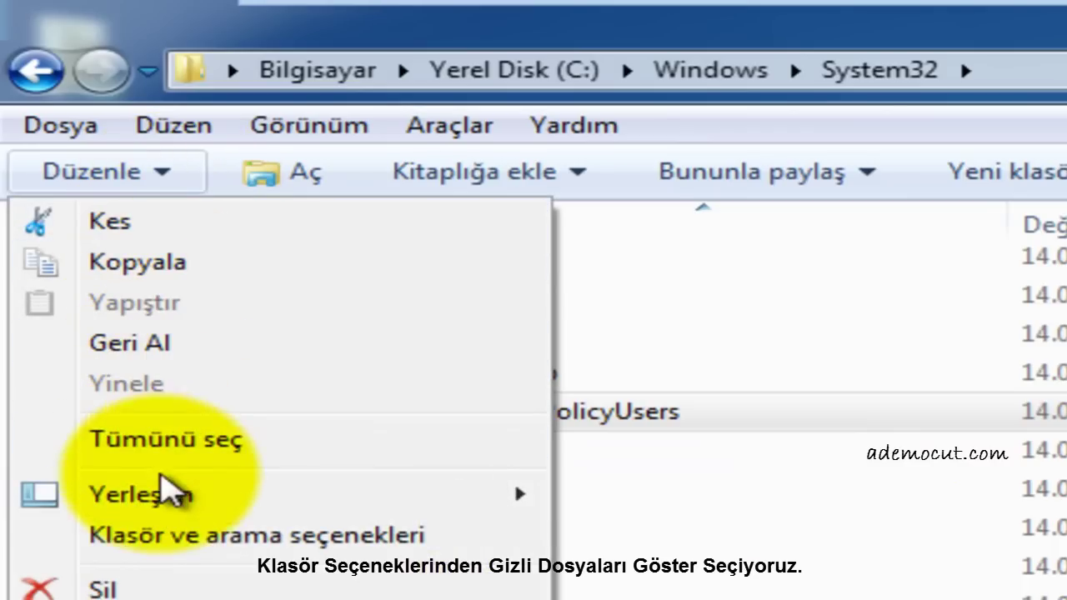
pyautogui.click(184, 538)
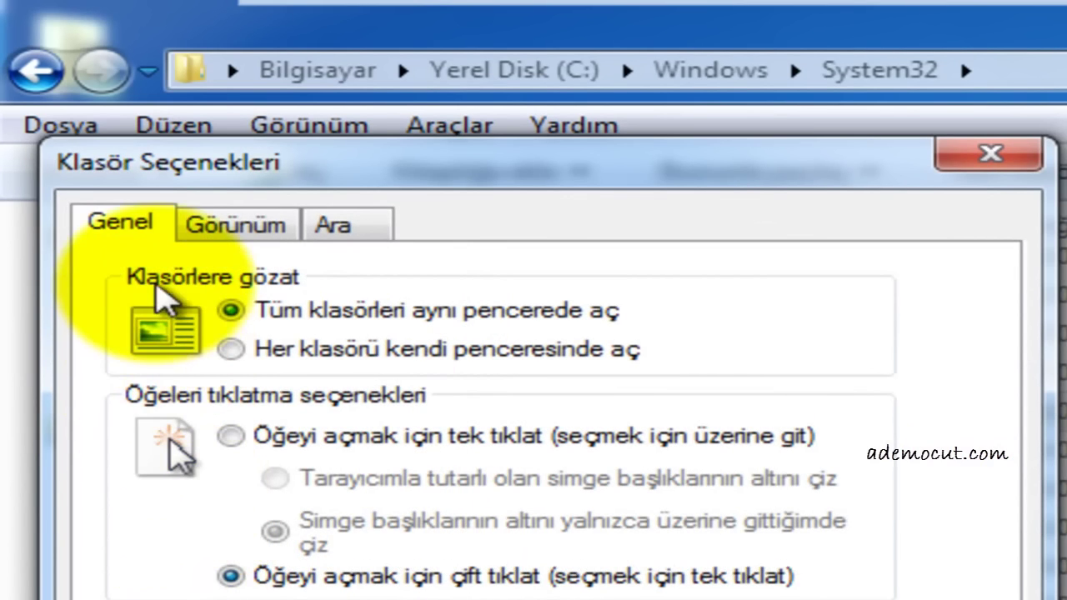
pyautogui.click(193, 237)
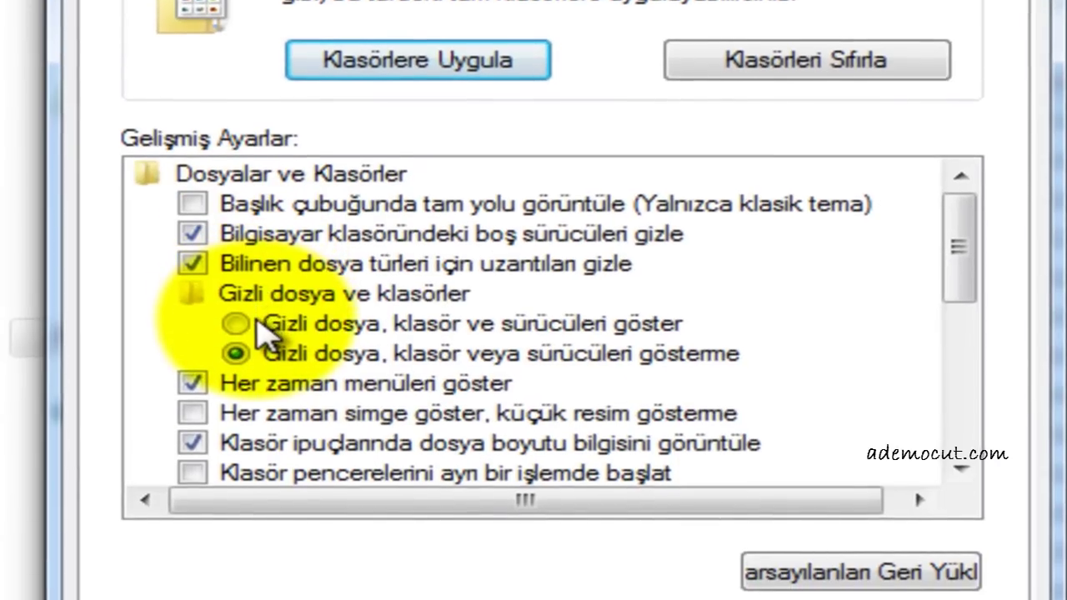
pyautogui.click(260, 343)
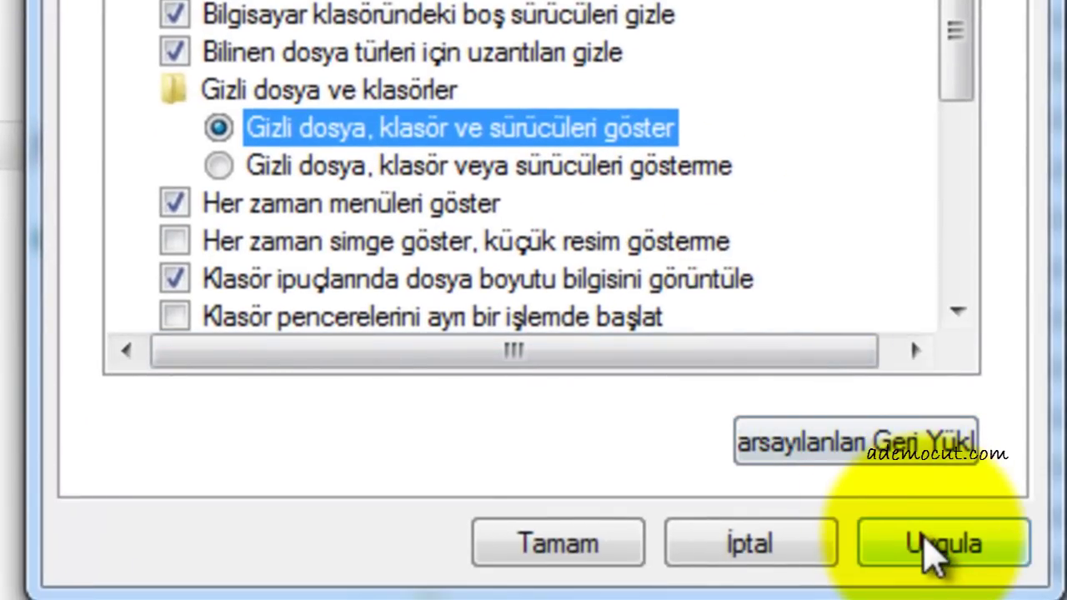
pyautogui.click(925, 543)
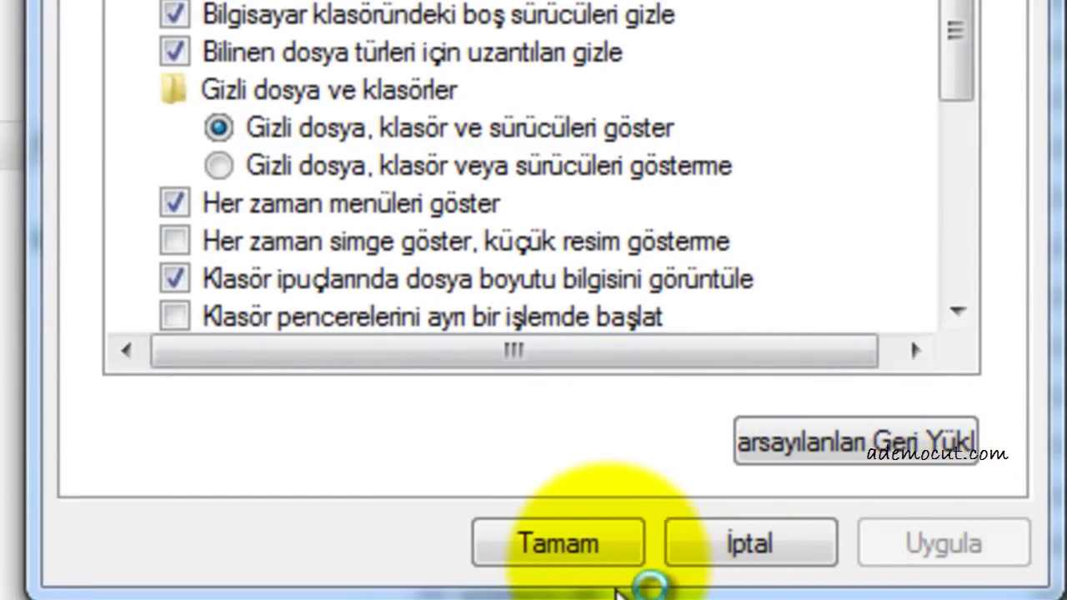
pyautogui.click(603, 556)
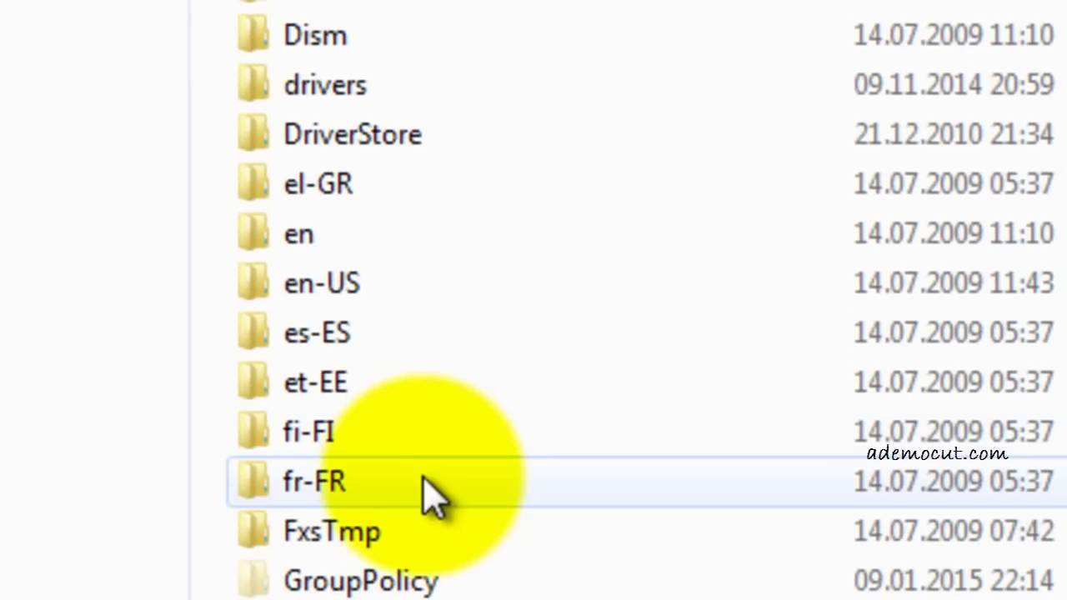
# - Open the hidden GroupPolicy folder inside System32
pyautogui.click(398, 582)
pyautogui.scroll(-2, 397, 583)
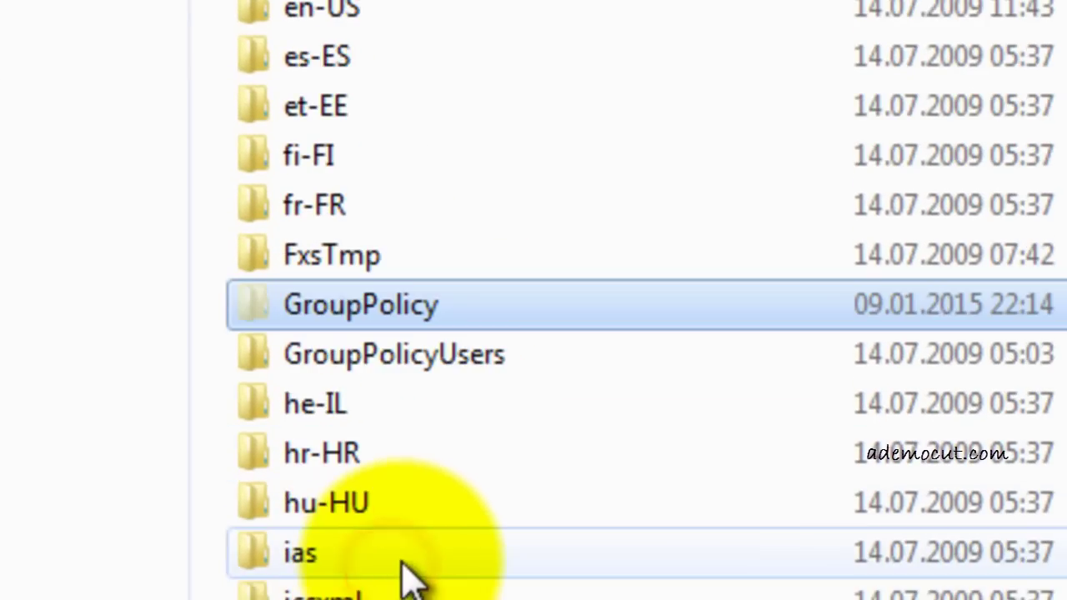
pyautogui.doubleClick(412, 323)
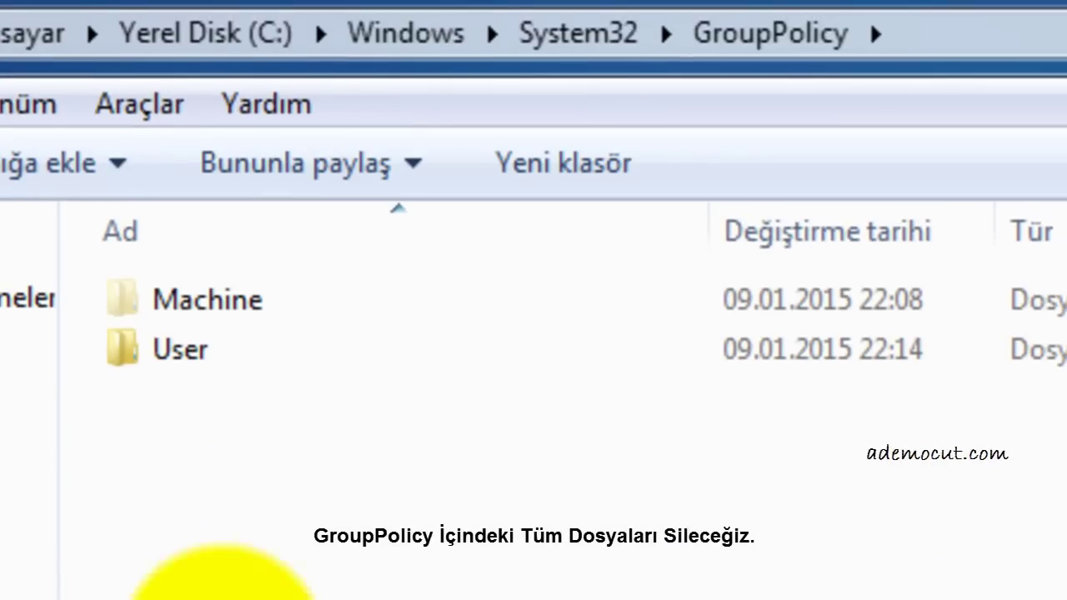
# - Delete the Machine and User folders from the GroupPolicy folder, moving both to the Recycle Bin
pyautogui.moveTo(222, 547); pyautogui.dragTo(86, 274)
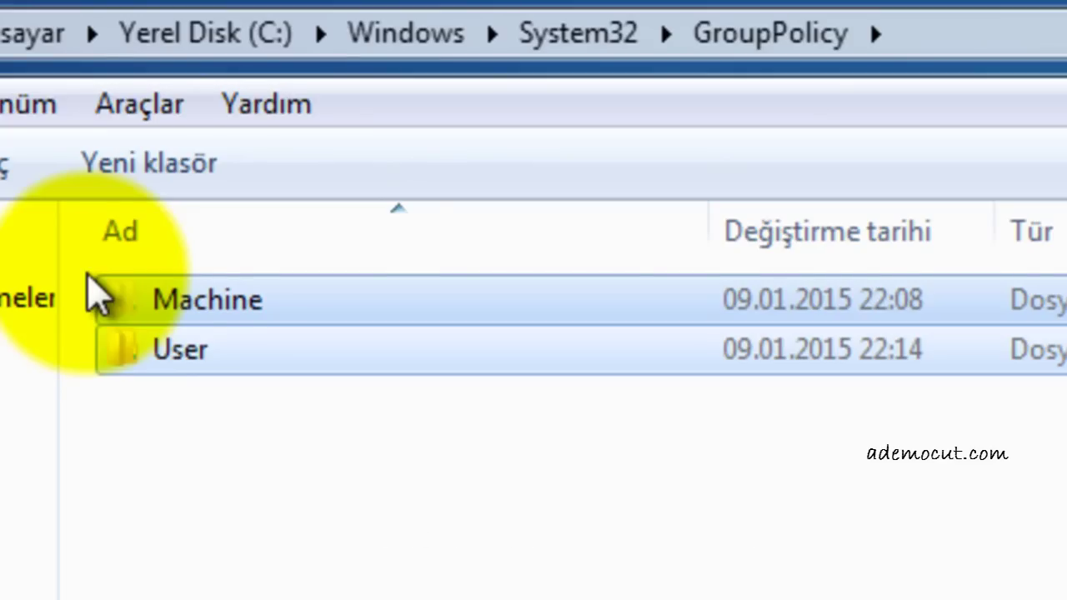
pyautogui.rightClick(129, 290)
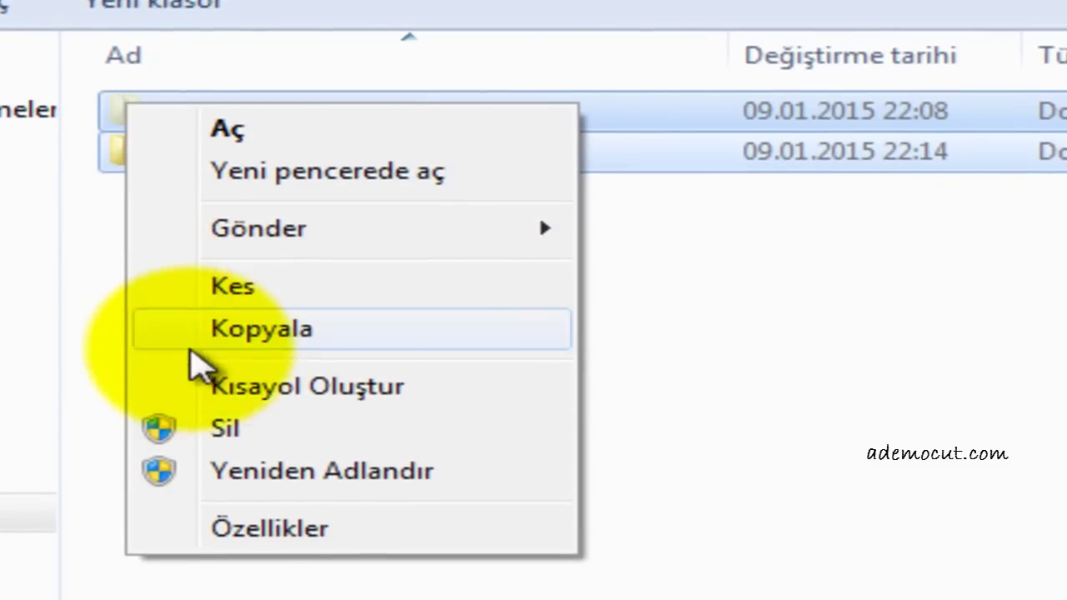
pyautogui.click(212, 424)
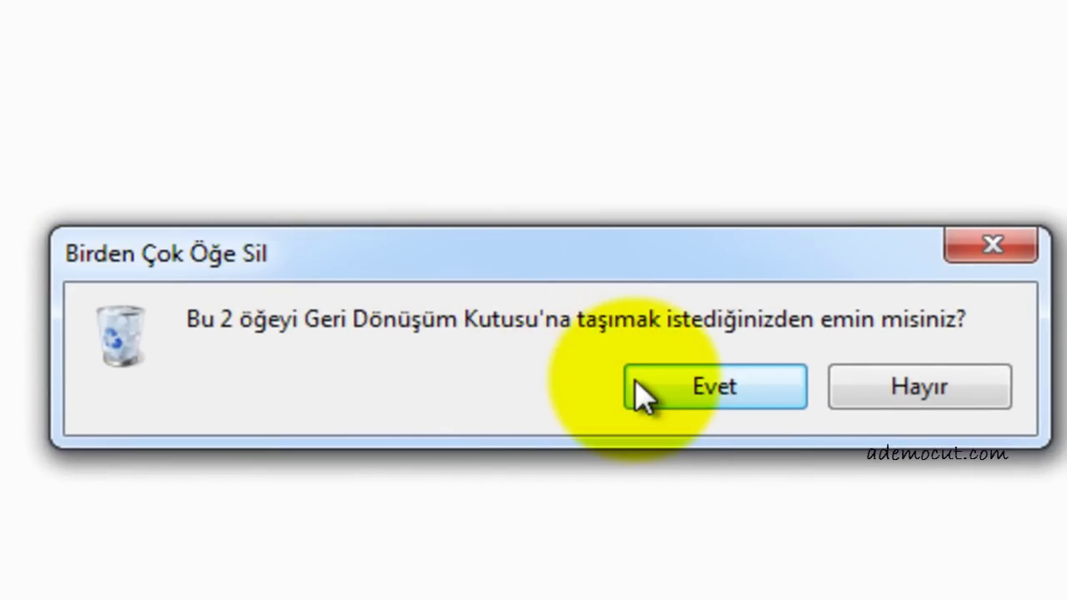
pyautogui.click(642, 392)
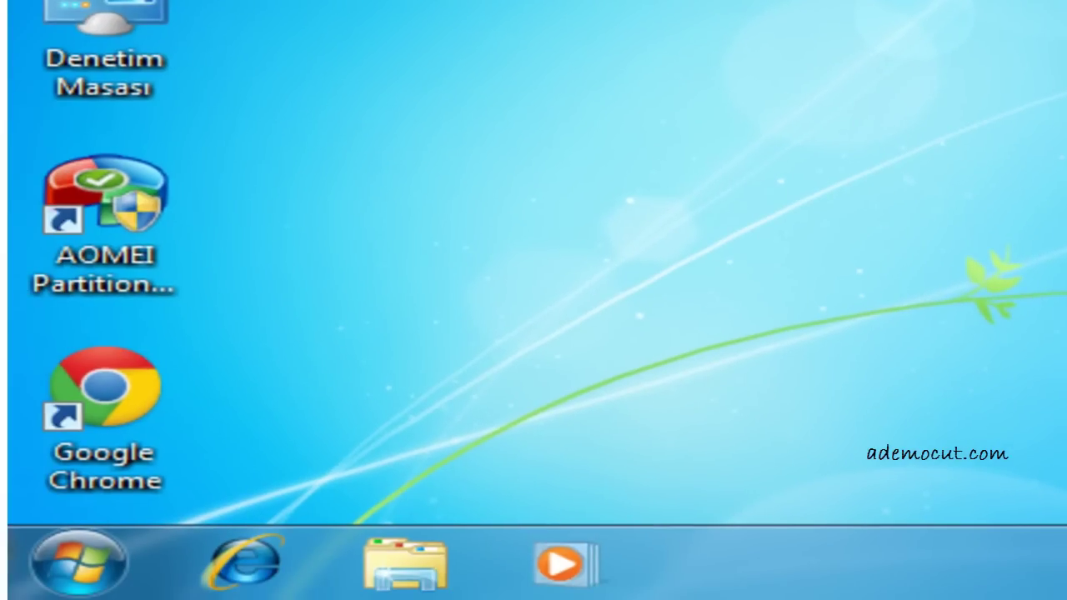
# - Launch Google Chrome from the desktop to check which start page it loads, and close it again
pyautogui.click(143, 393)
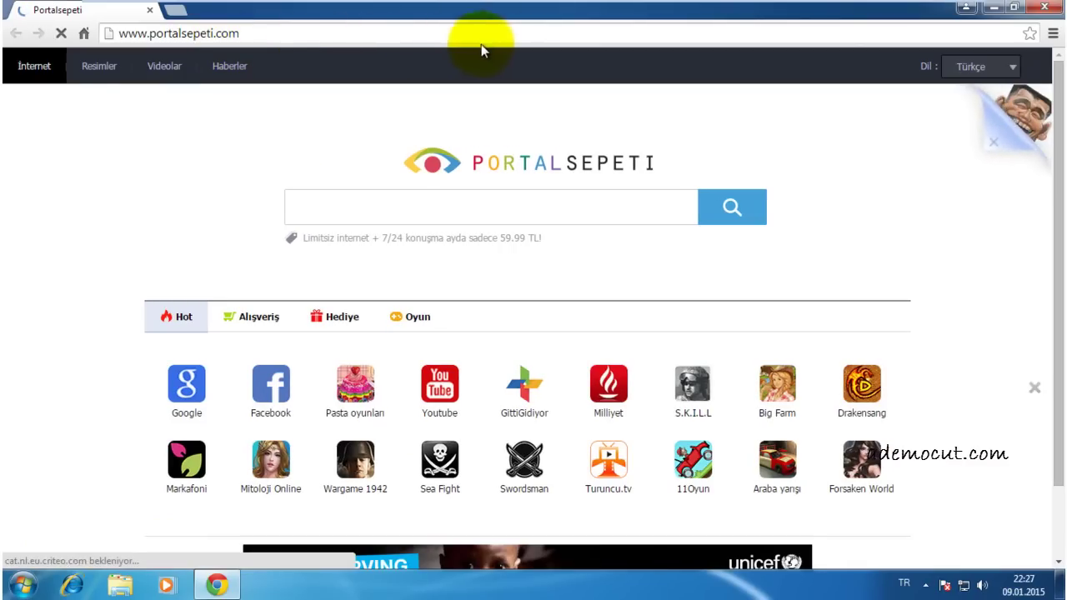
pyautogui.click(1041, 8)
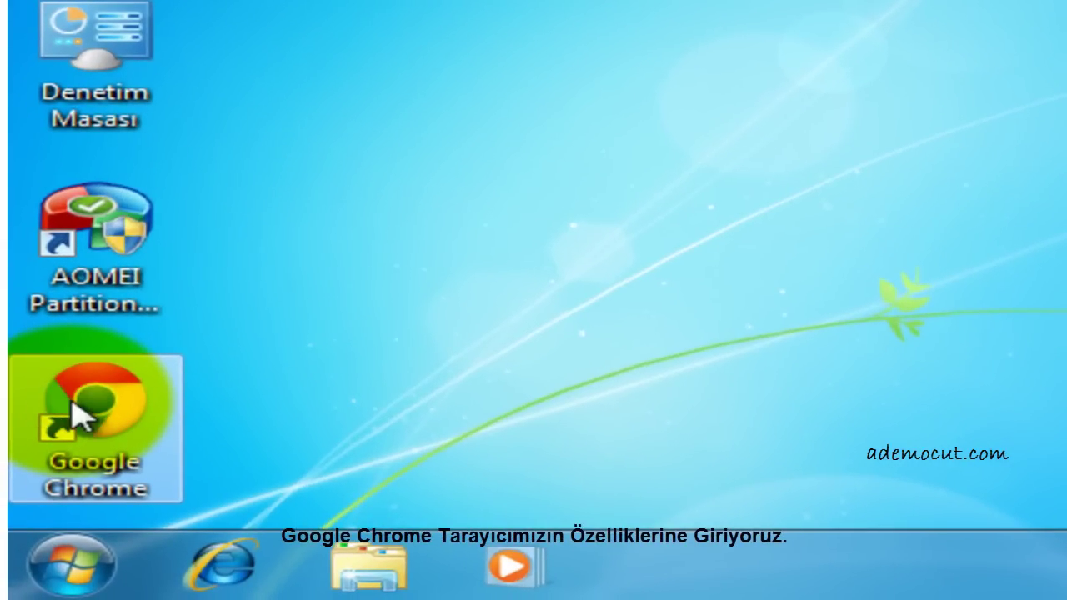
# - Open the properties of the Google Chrome desktop shortcut
pyautogui.rightClick(72, 404)
pyautogui.click(142, 379)
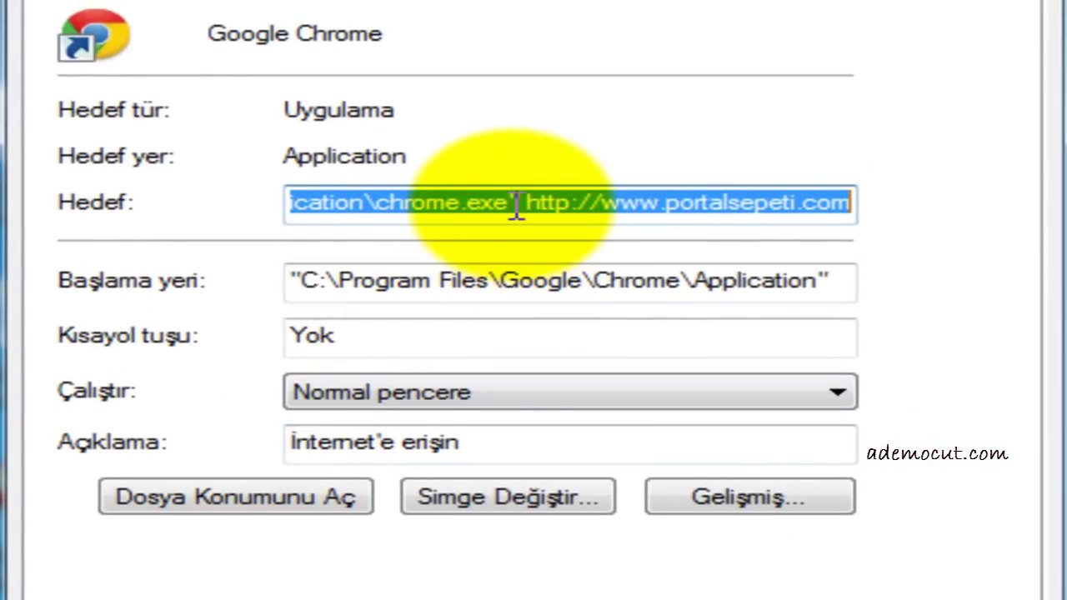
pyautogui.click(517, 204)
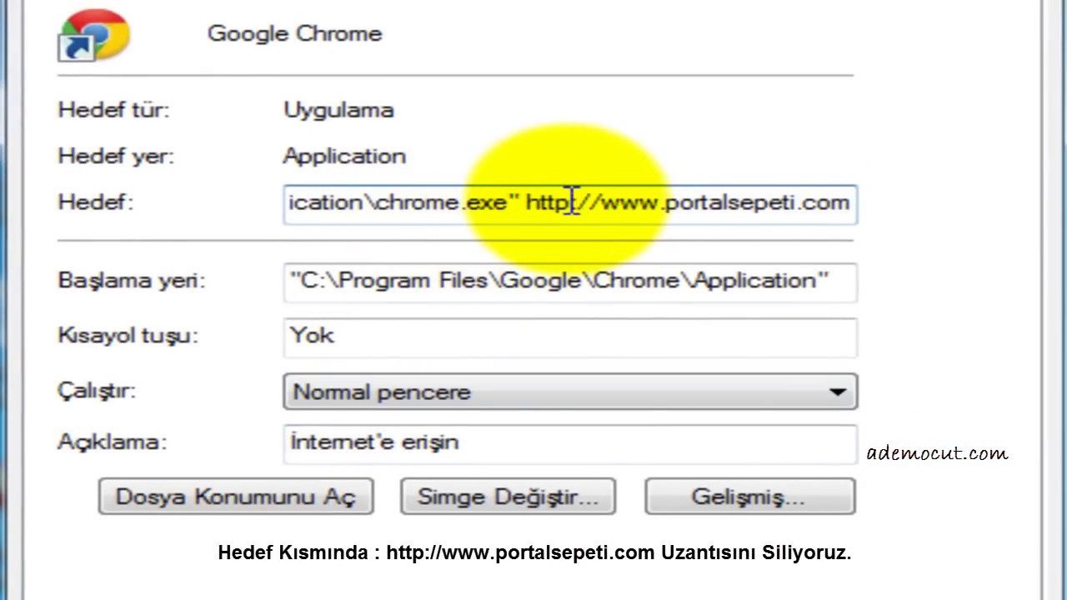
pyautogui.moveTo(528, 201); pyautogui.dragTo(883, 201)
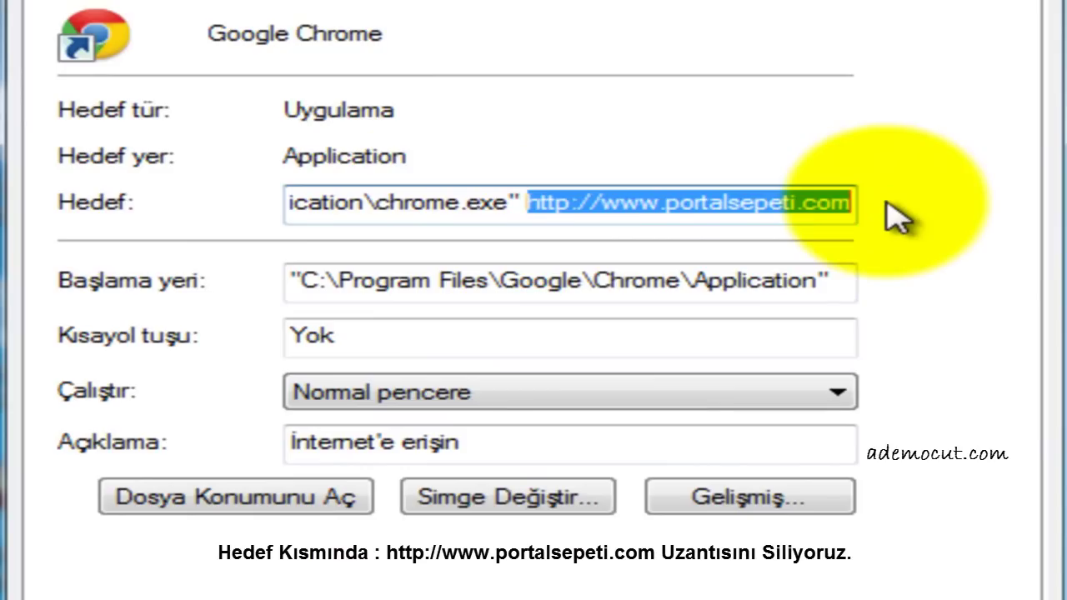
pyautogui.rightClick(831, 204)
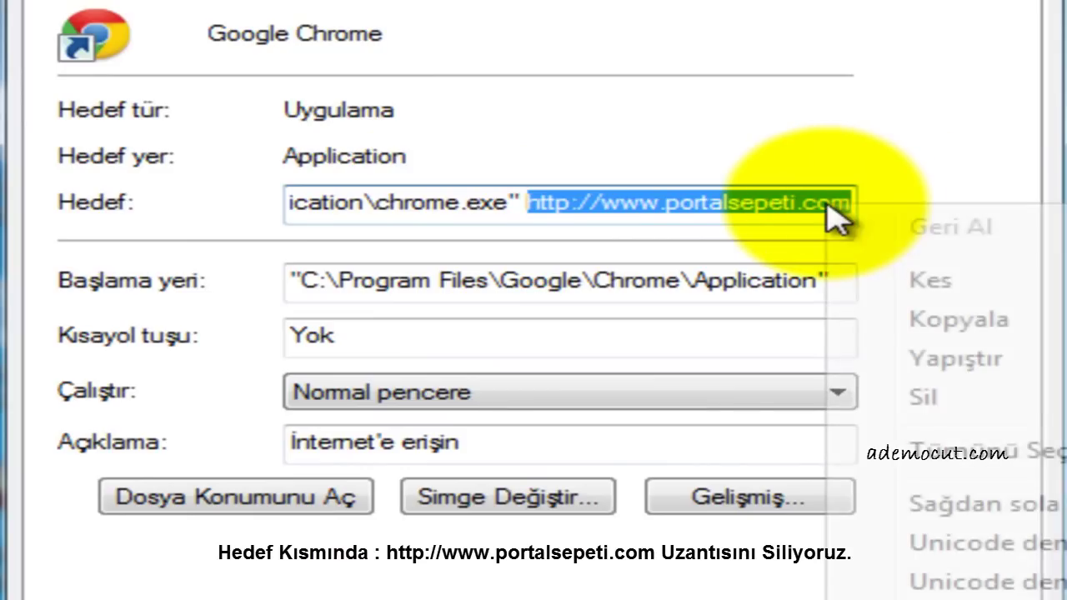
pyautogui.click(871, 394)
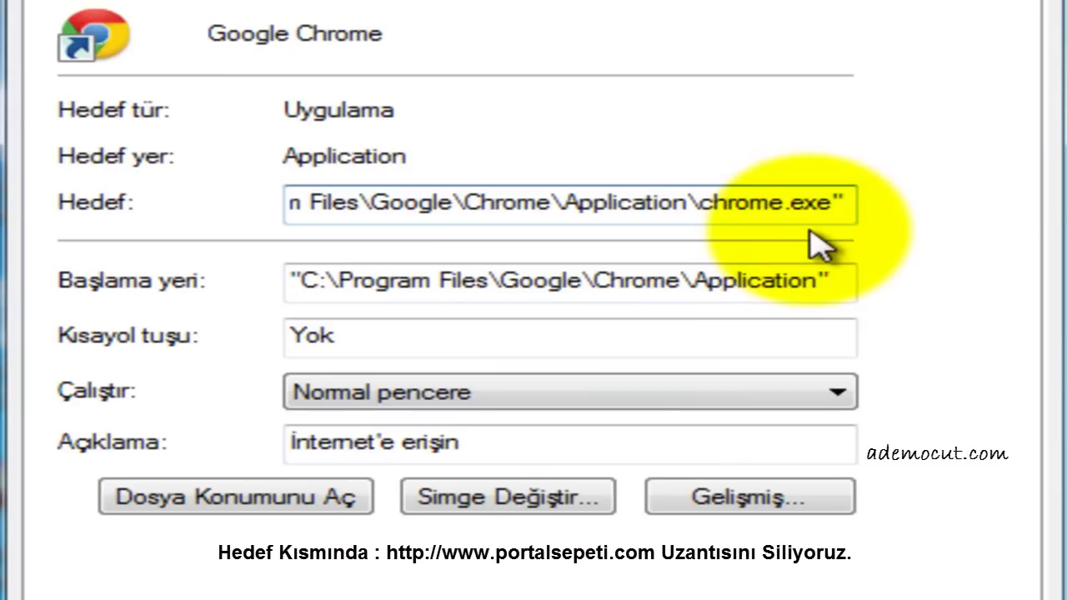
pyautogui.hotkey('ctrl', 'z')
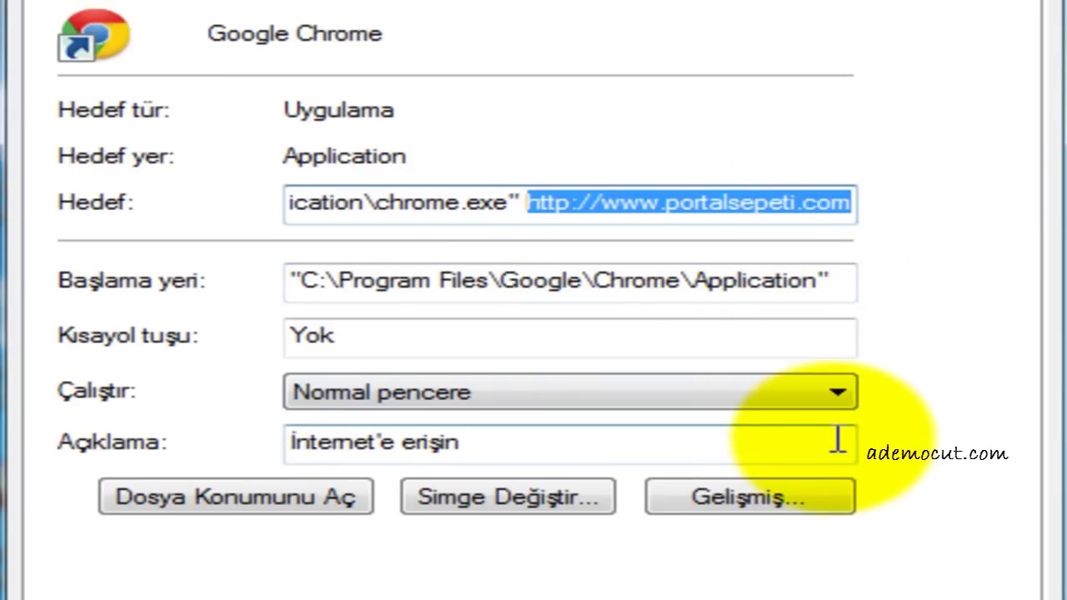
pyautogui.click(754, 208)
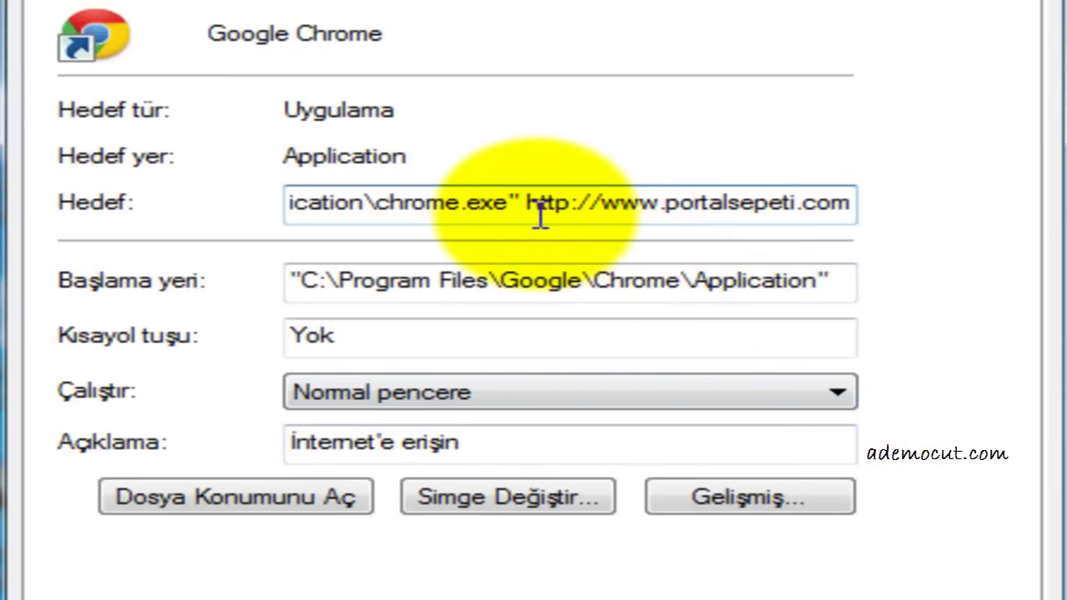
pyautogui.moveTo(530, 202); pyautogui.dragTo(859, 205)
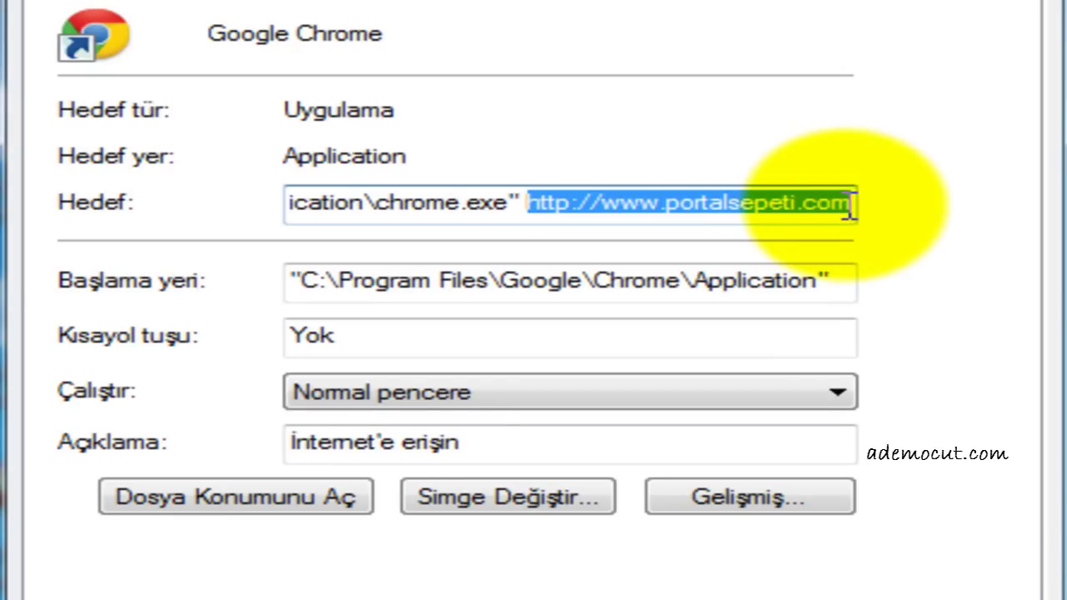
pyautogui.rightClick(851, 205)
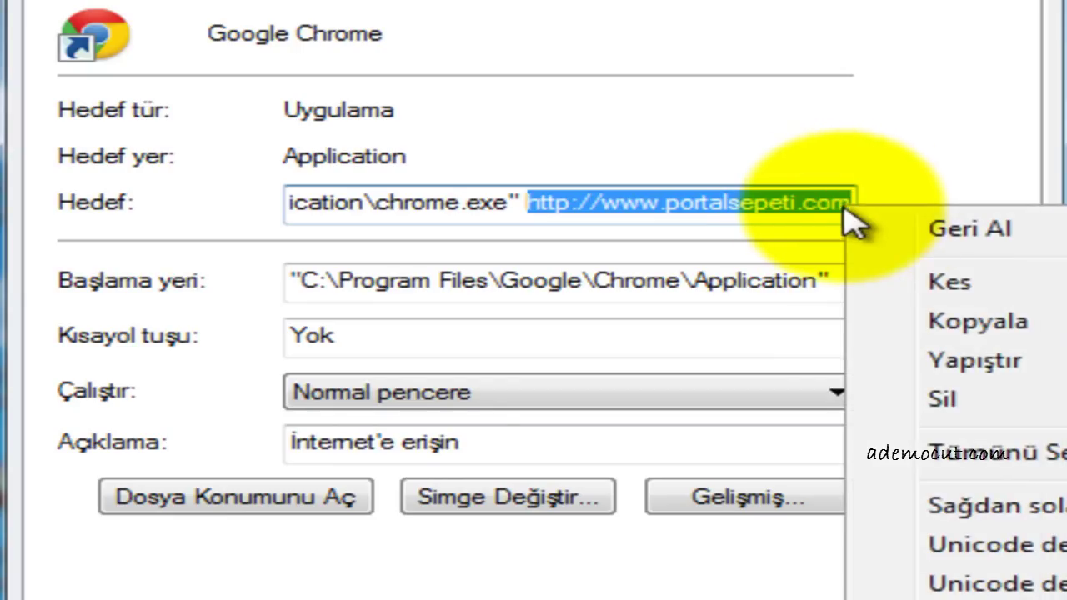
pyautogui.click(908, 400)
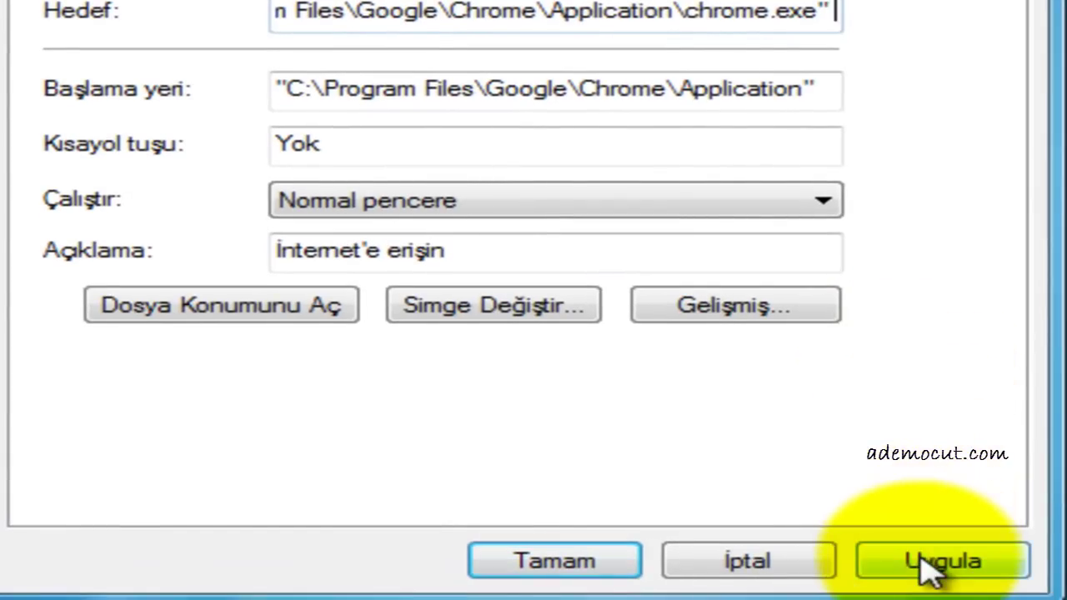
pyautogui.click(932, 569)
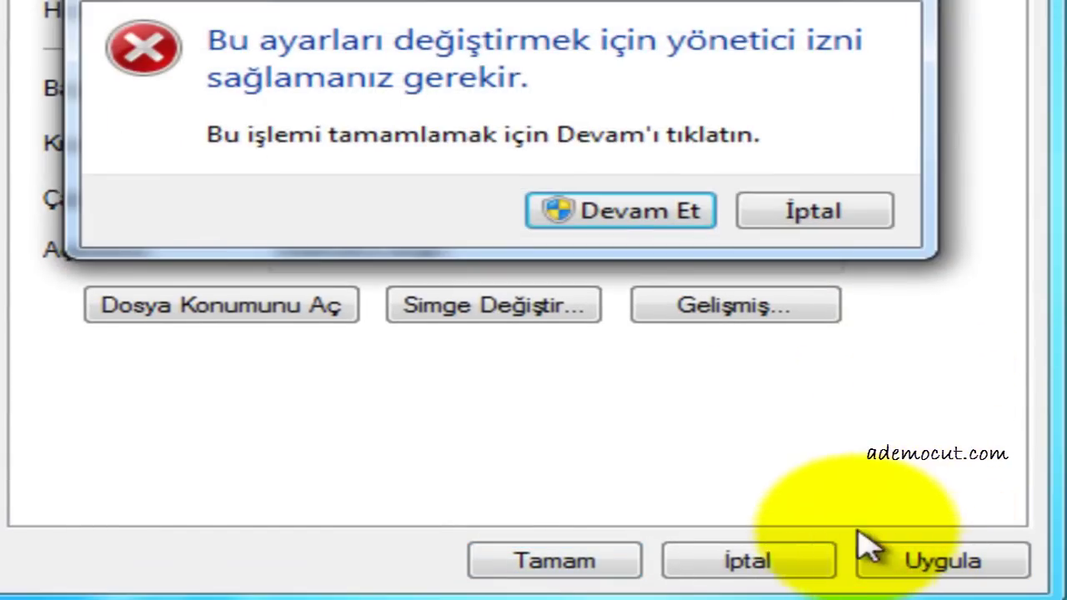
pyautogui.click(581, 218)
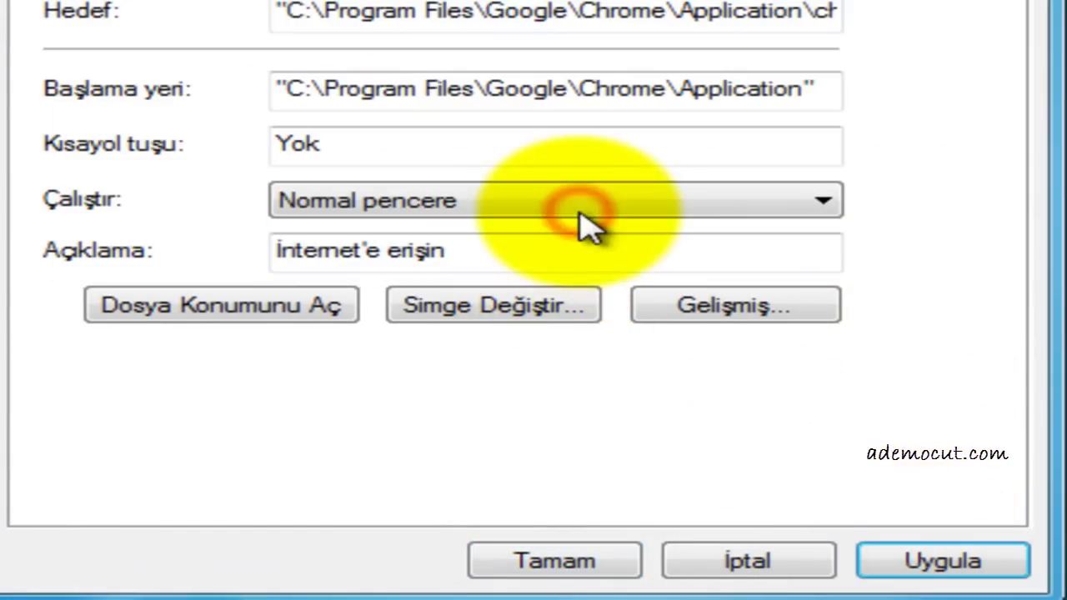
pyautogui.click(583, 555)
pyautogui.click(675, 340)
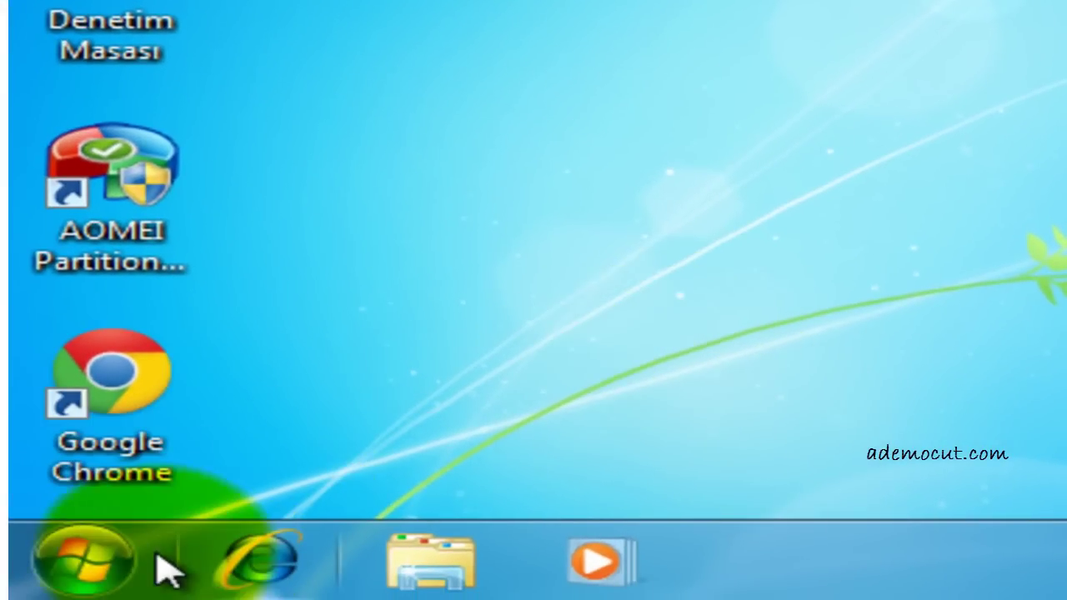
# - Search Windows for regedit, launch the Registry Editor, and allow it to make changes to the computer
pyautogui.click(103, 554)
pyautogui.click(191, 456)
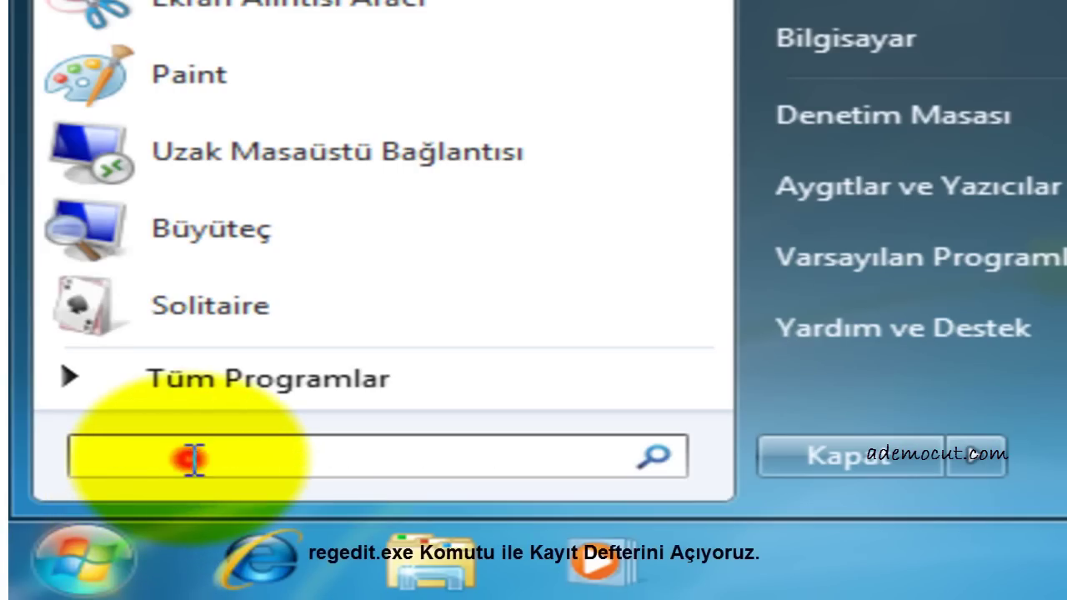
pyautogui.write('reged')
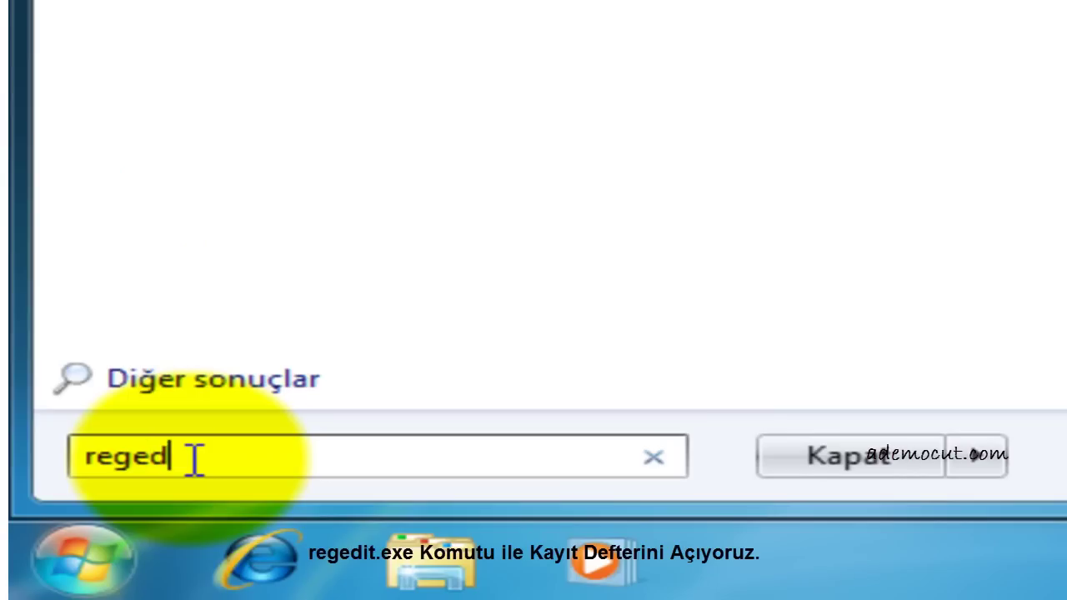
pyautogui.write('it')
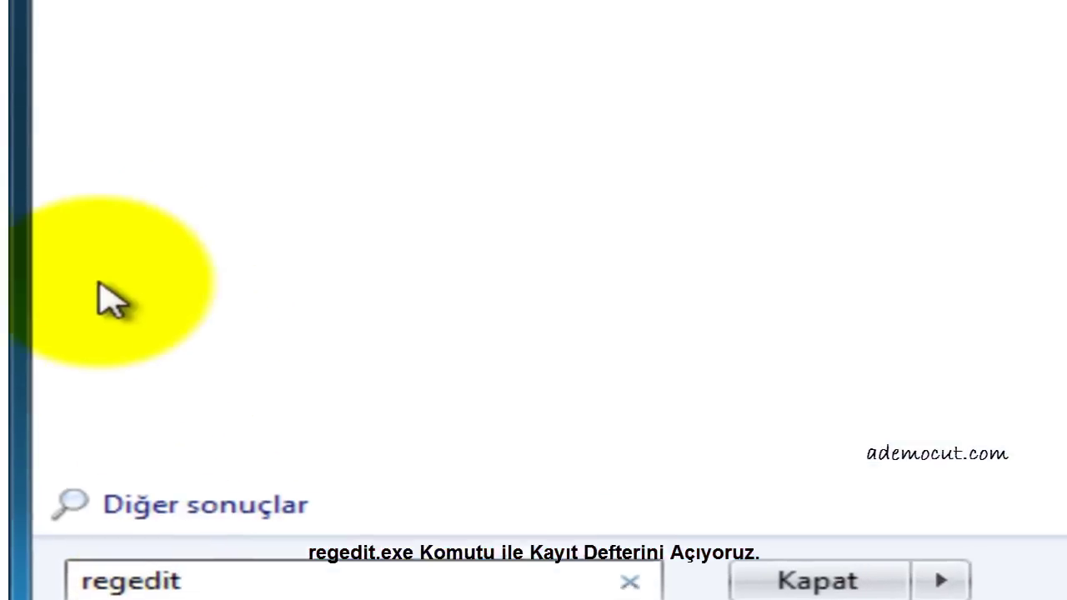
pyautogui.click(185, 150)
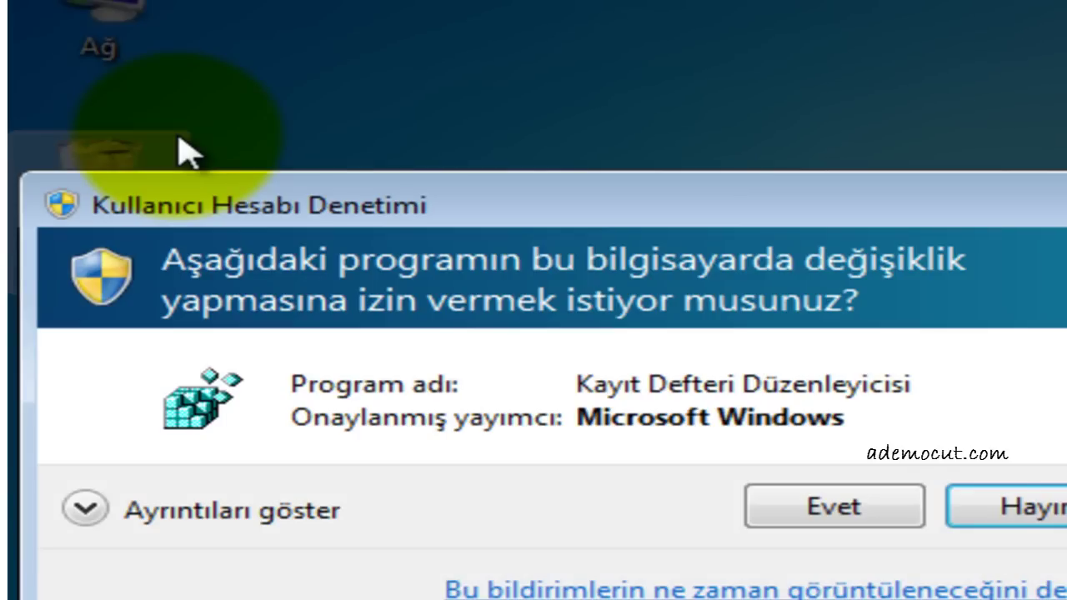
pyautogui.click(775, 507)
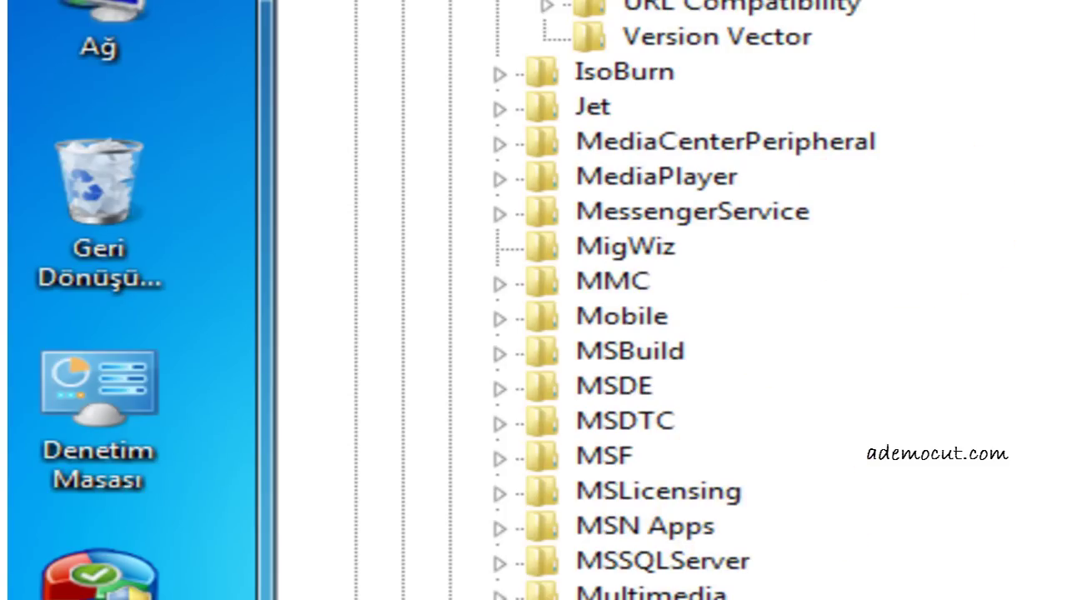
# - Collapse HKEY_LOCAL_MACHINE in the registry tree and search the registry's keys, values and data for portalsepeti
pyautogui.scroll(15, 583, 300)
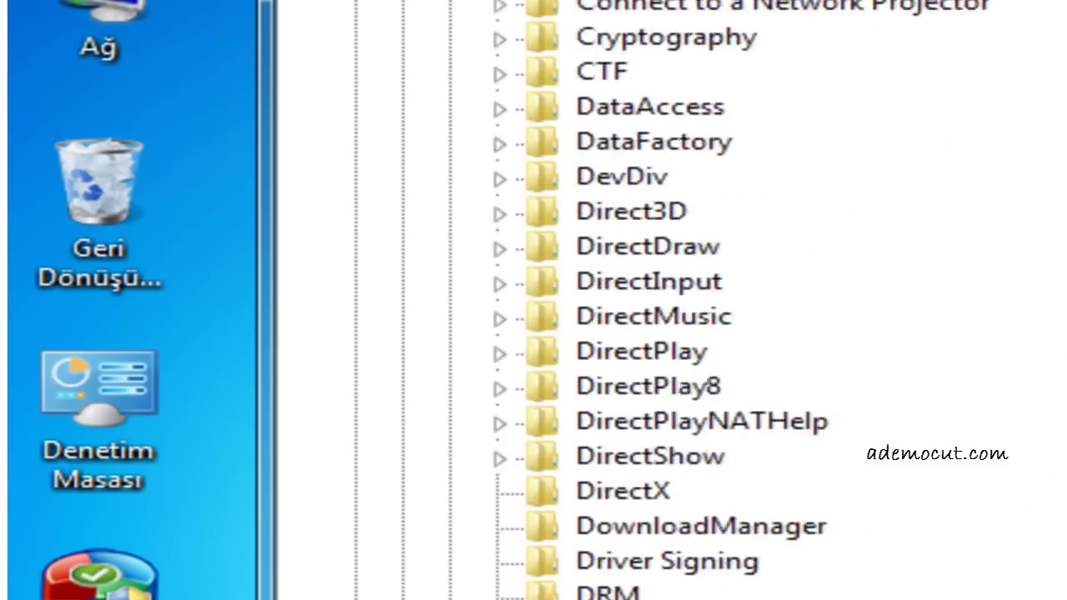
pyautogui.click(358, 125)
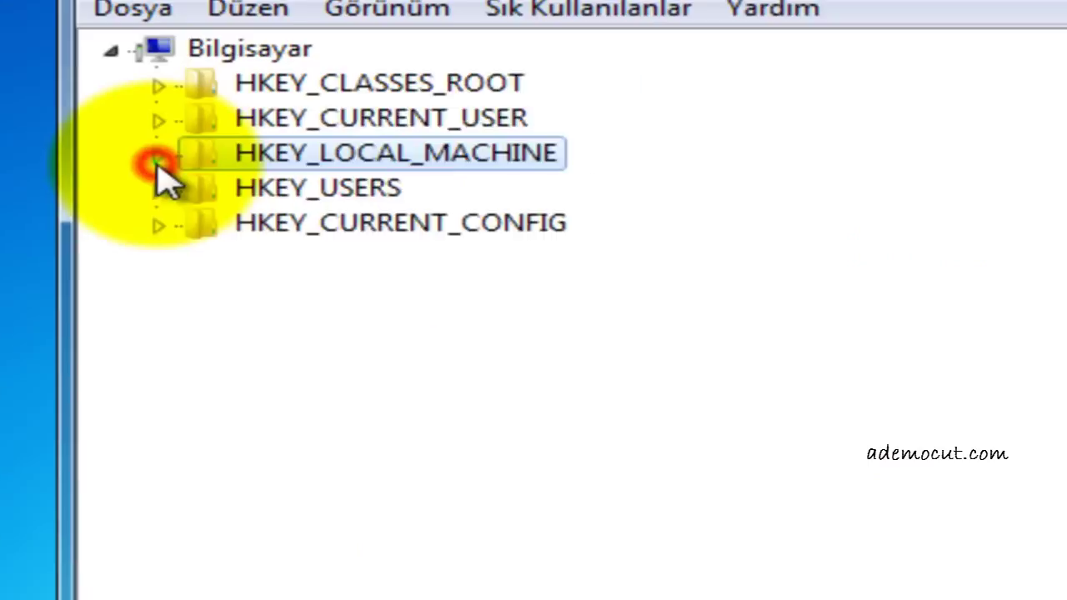
pyautogui.click(169, 94)
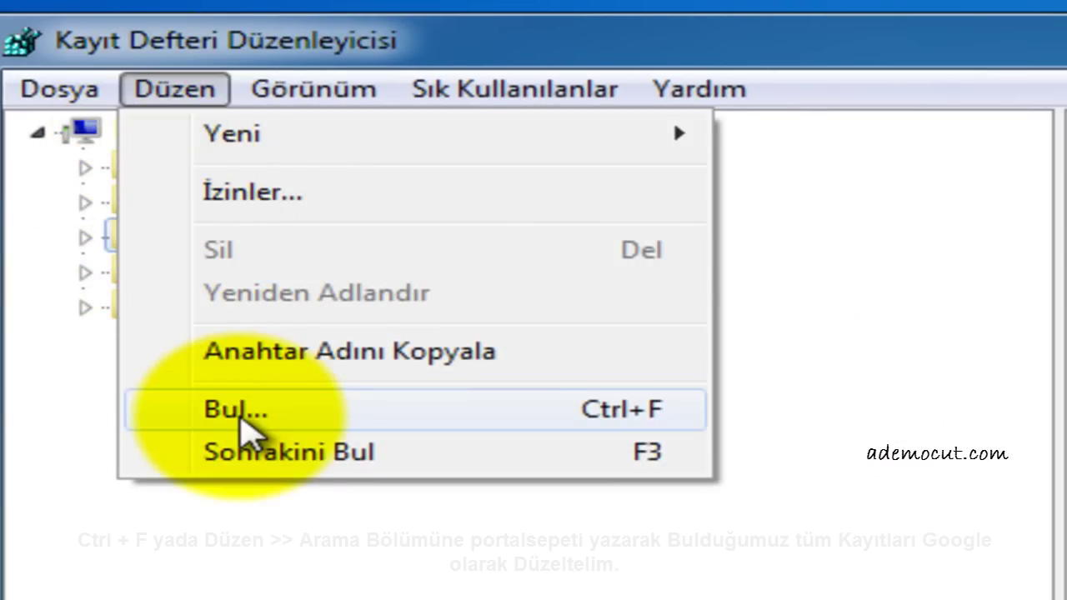
pyautogui.click(242, 413)
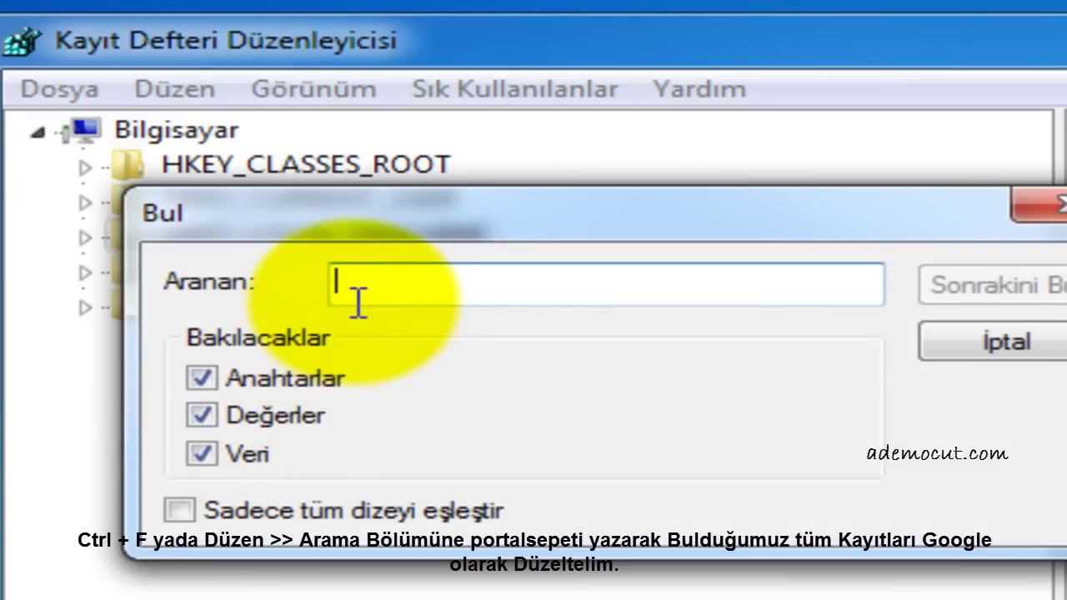
pyautogui.click(361, 292)
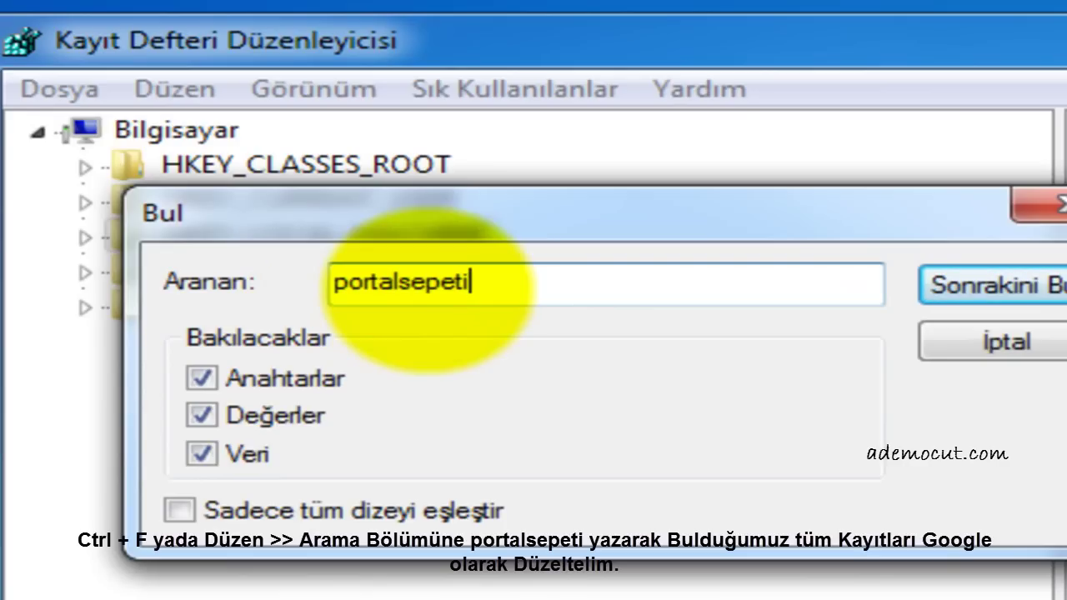
pyautogui.click(926, 299)
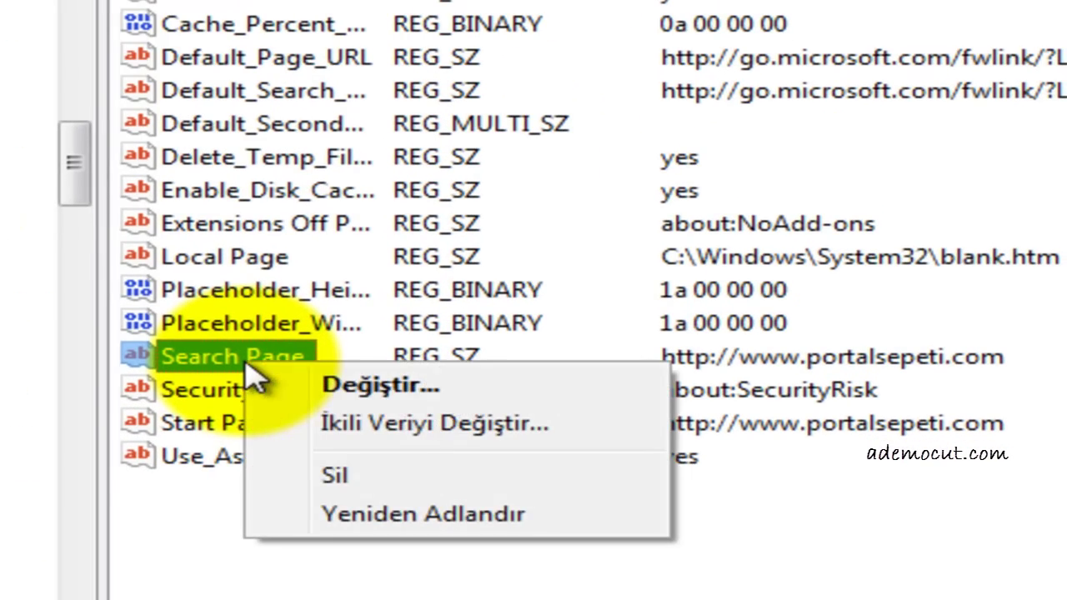
pyautogui.click(384, 385)
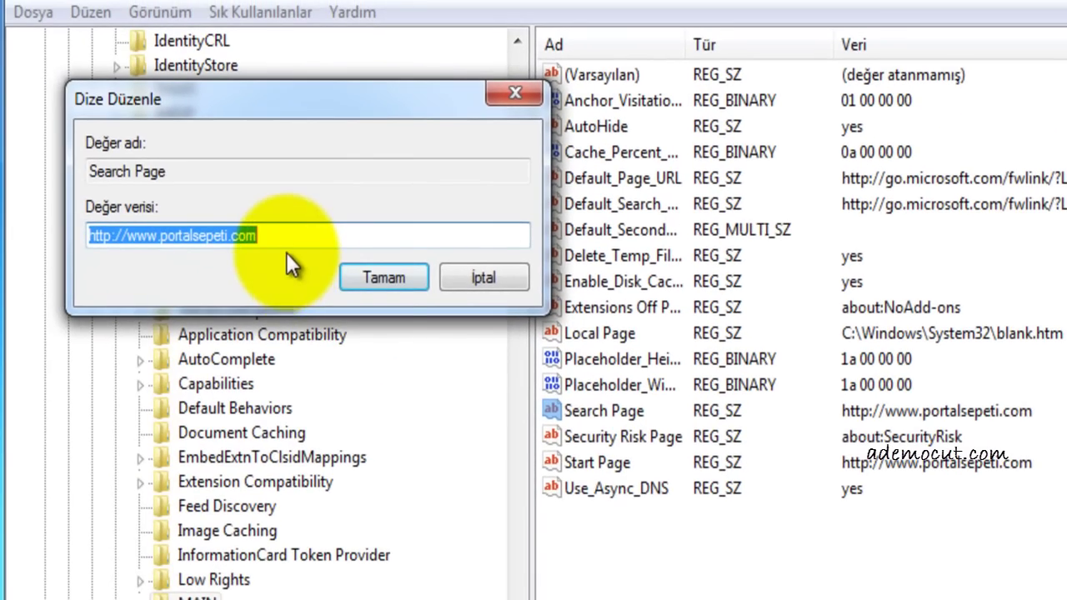
pyautogui.click(200, 211)
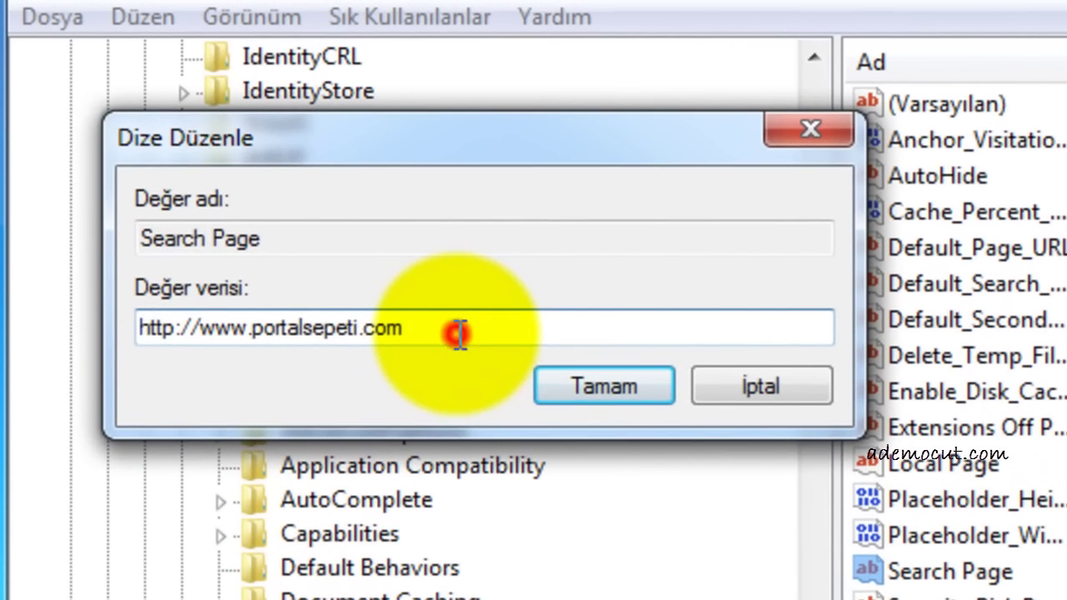
pyautogui.moveTo(460, 333); pyautogui.dragTo(254, 349)
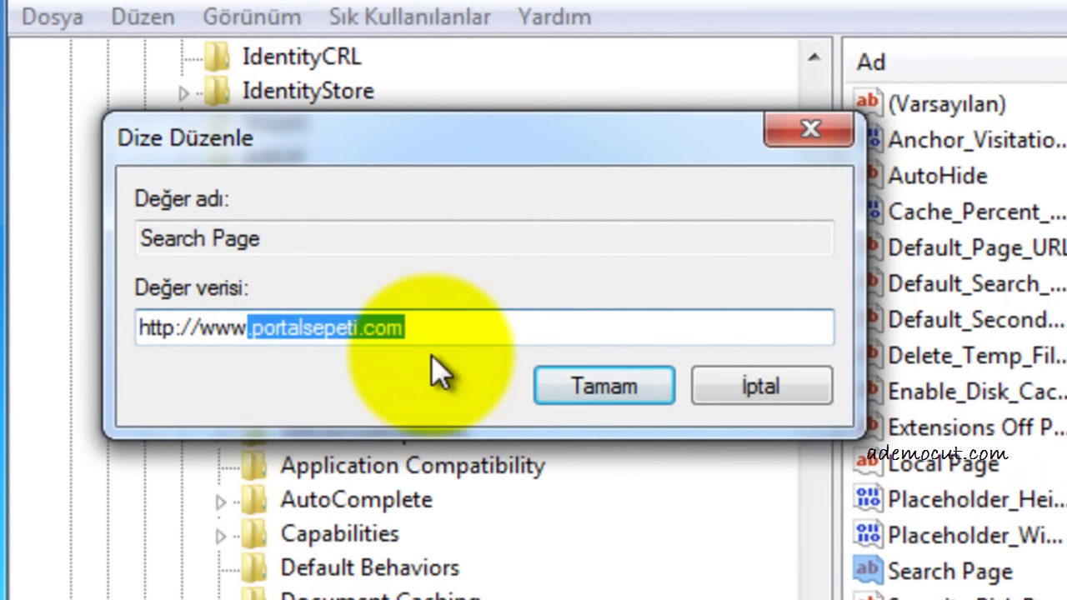
pyautogui.press('BackSpace')
pyautogui.write('.goog')
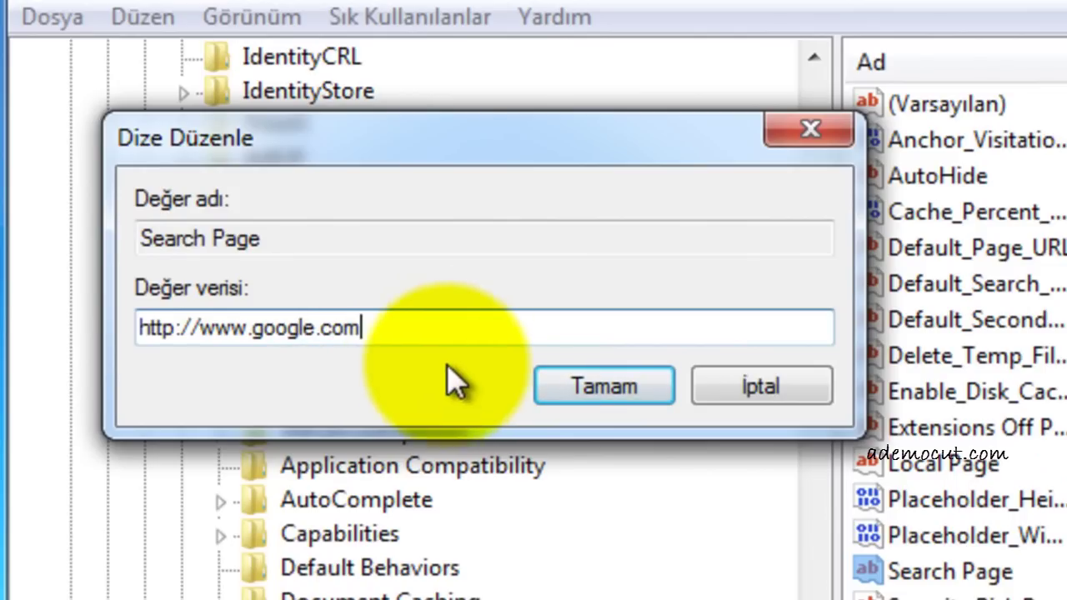
pyautogui.click(440, 330)
pyautogui.moveTo(369, 338); pyautogui.dragTo(148, 342)
pyautogui.hotkey('ctrl', 'c')
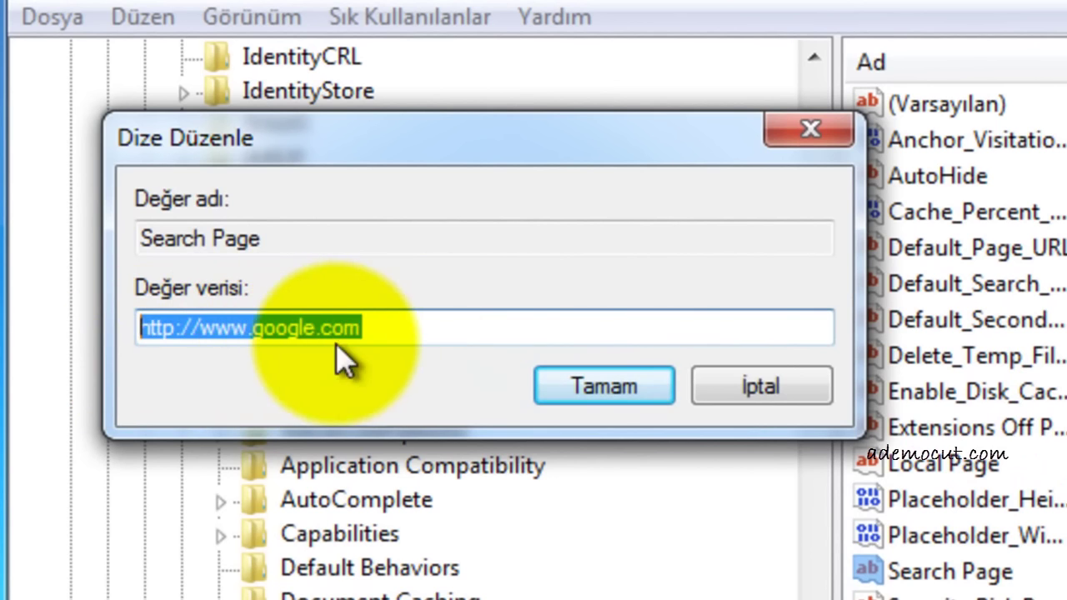
pyautogui.click(600, 388)
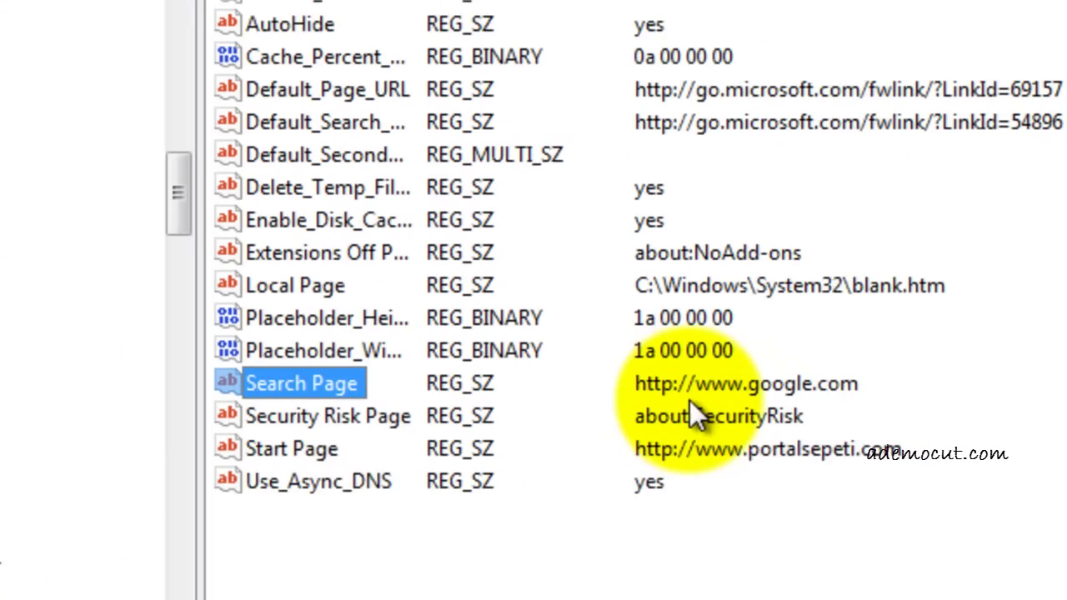
pyautogui.click(629, 373)
pyautogui.click(233, 365)
pyautogui.click(658, 386)
pyautogui.click(196, 440)
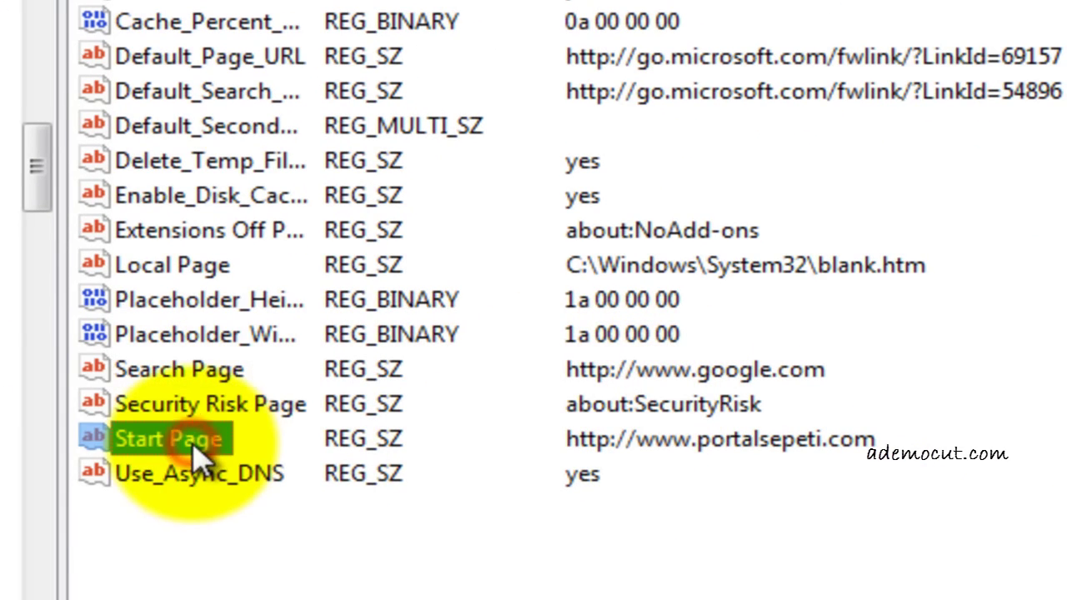
pyautogui.rightClick(193, 443)
pyautogui.click(234, 469)
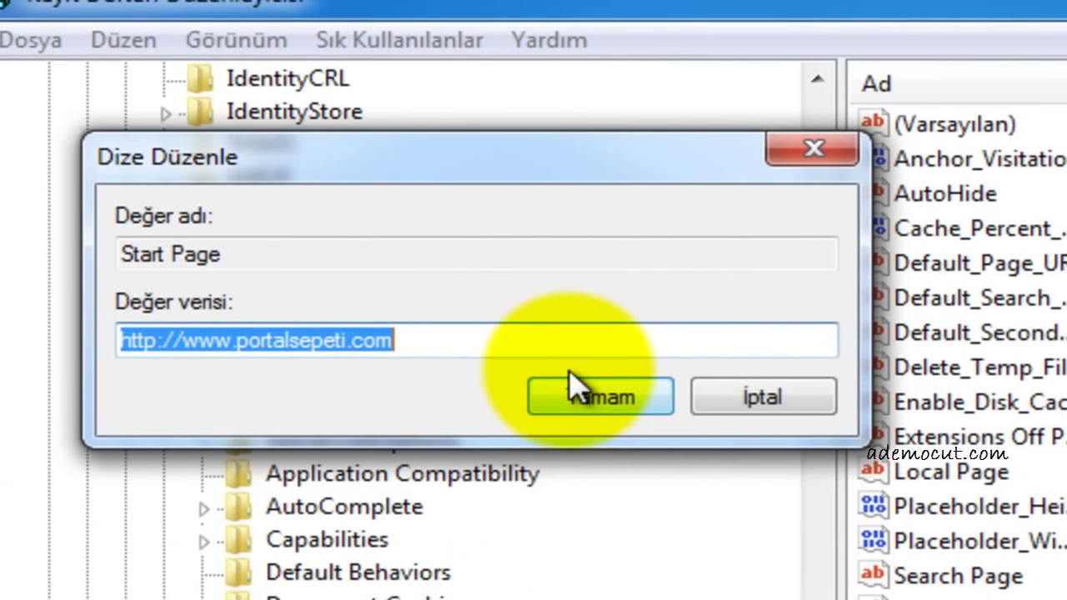
pyautogui.hotkey('ctrl', 'v')
pyautogui.click(597, 403)
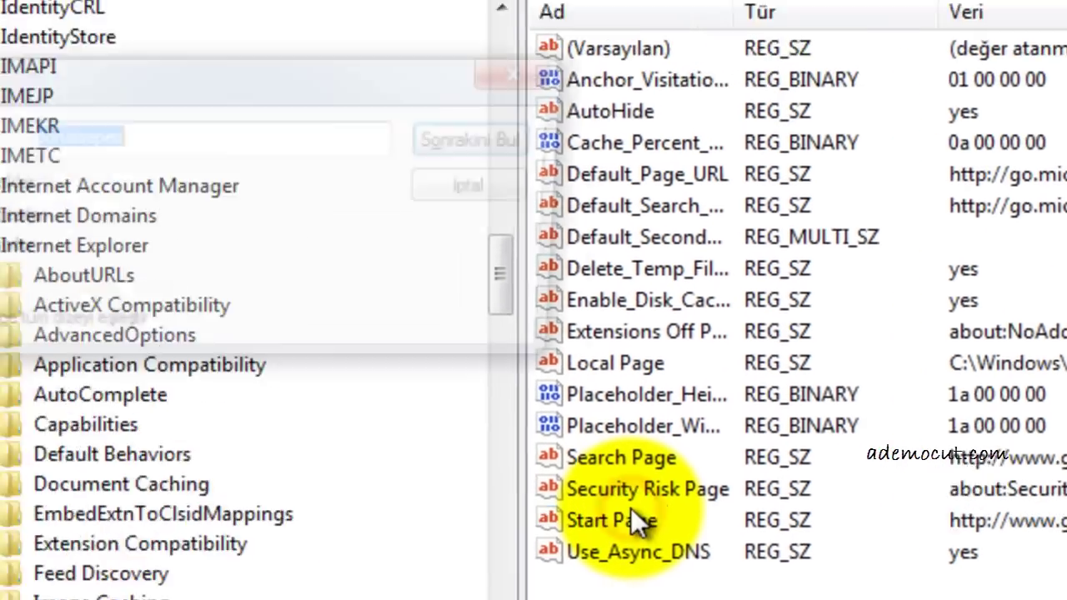
pyautogui.hotkey('ctrl', 'f')
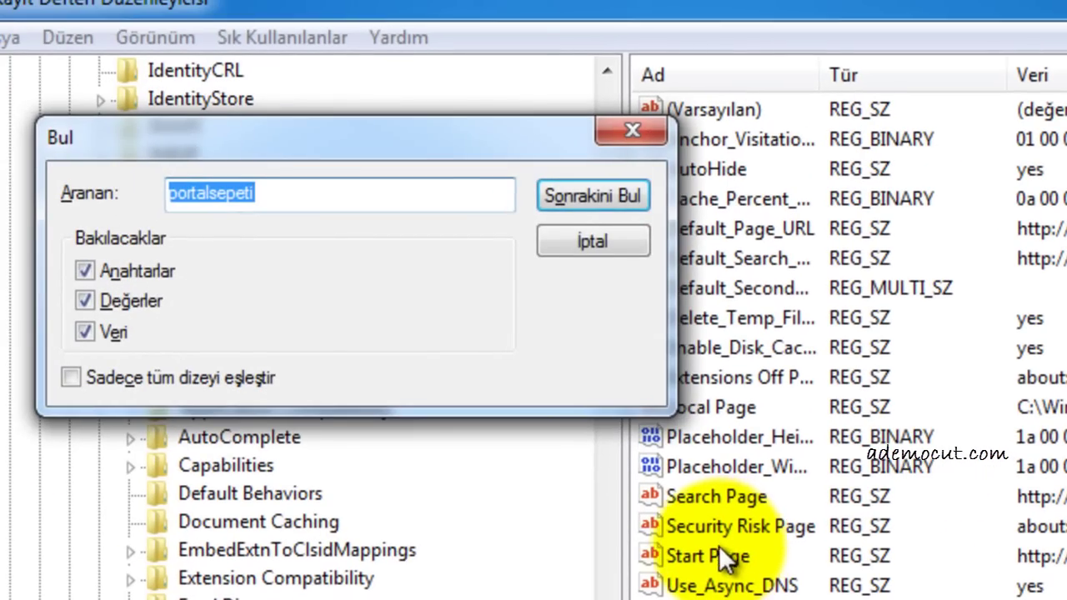
pyautogui.click(595, 197)
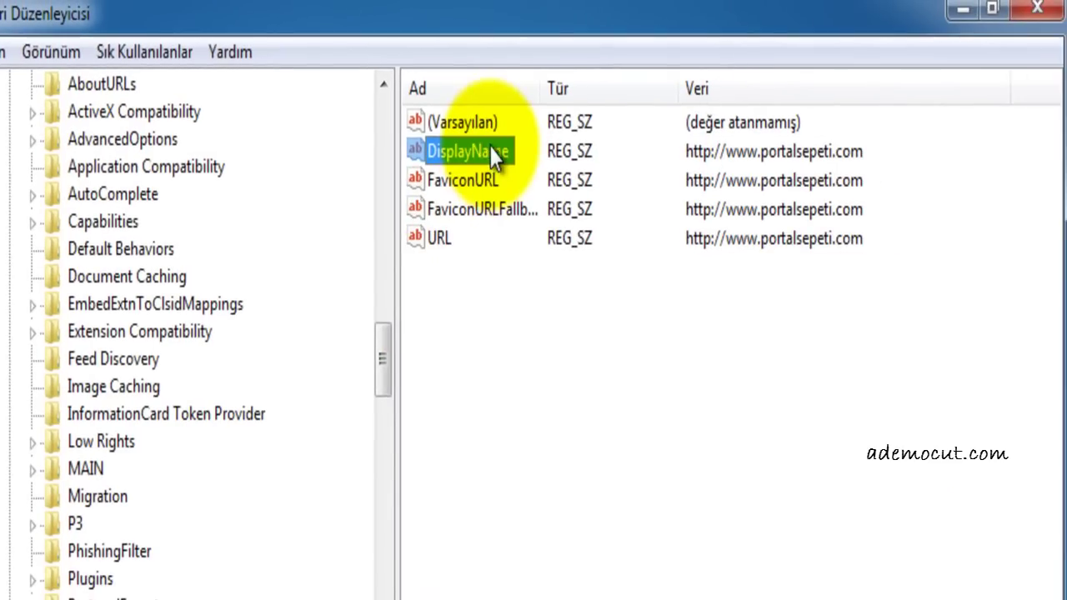
pyautogui.doubleClick(719, 140)
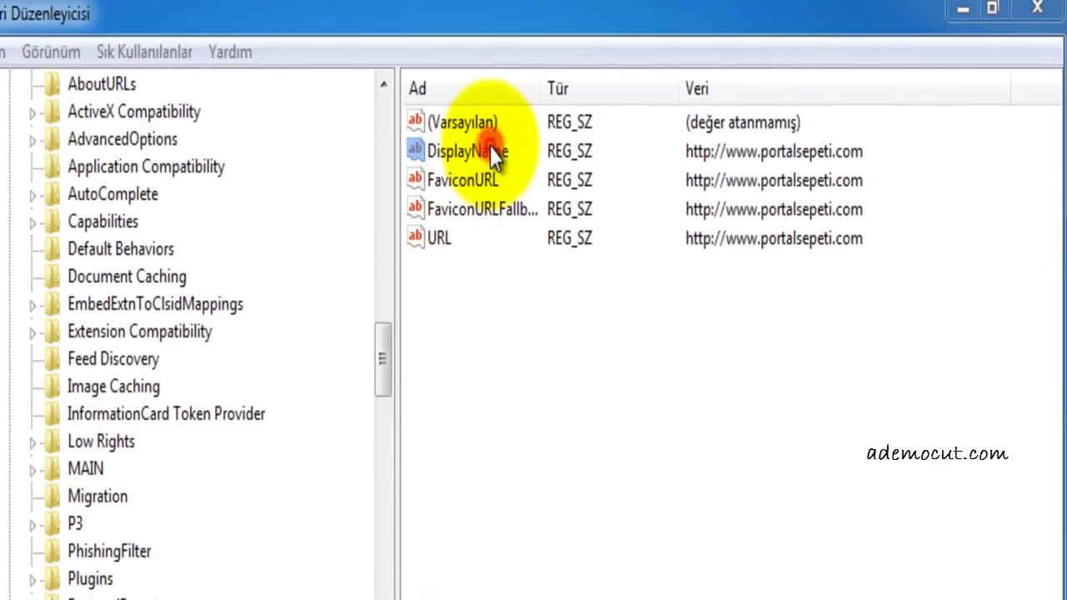
pyautogui.hotkey('ctrl', 'v')
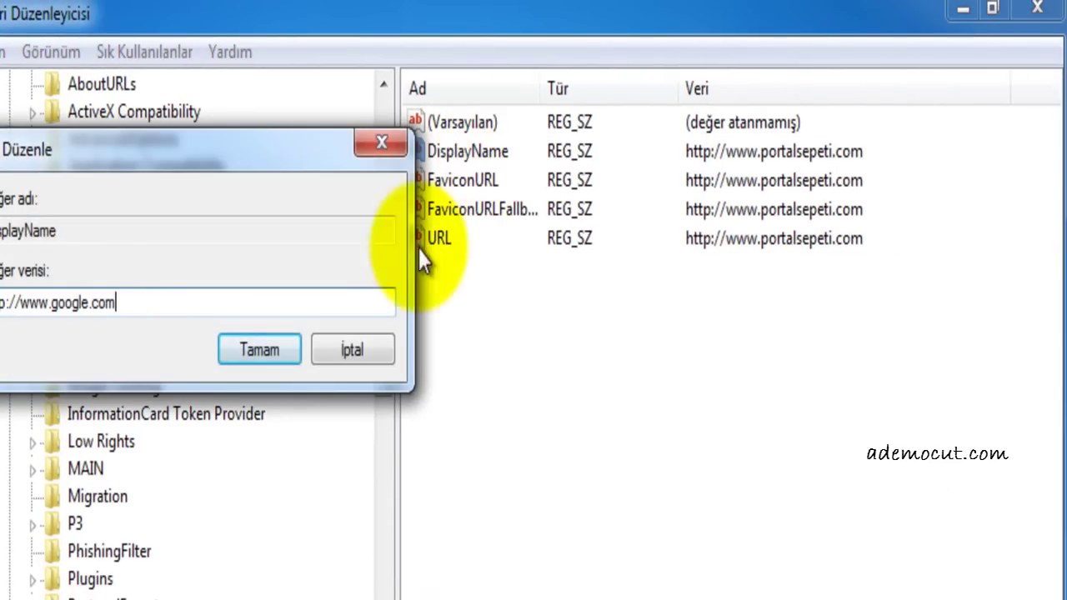
pyautogui.click(291, 350)
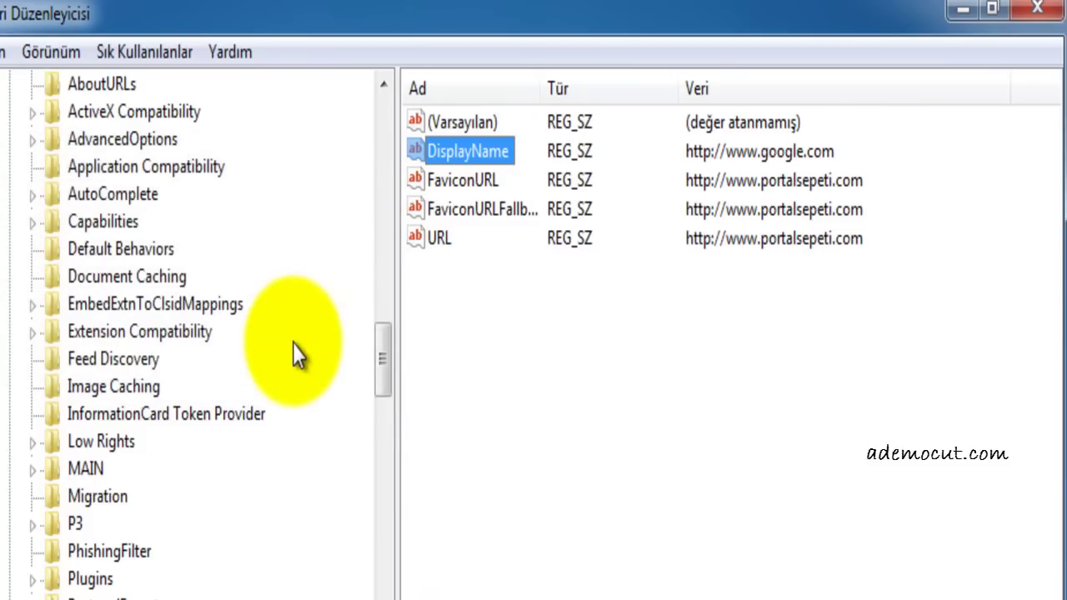
pyautogui.hotkey('ctrl', 'f')
pyautogui.press('Return')
pyautogui.press('Return')
pyautogui.hotkey('ctrl', 'v')
pyautogui.click(260, 350)
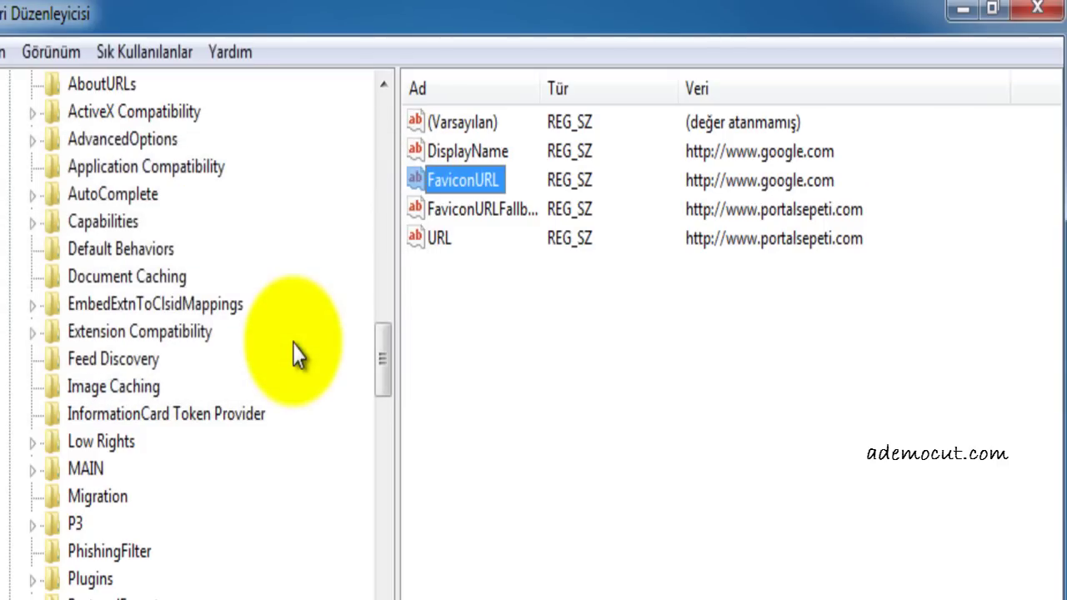
pyautogui.hotkey('ctrl', 'f')
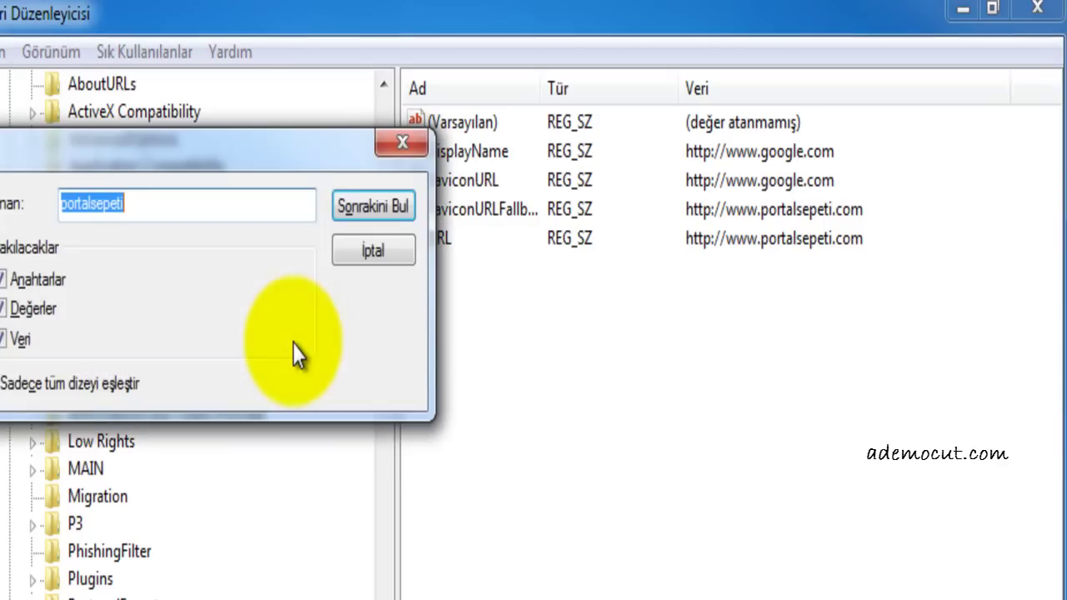
pyautogui.press('Return')
pyautogui.press('Return')
pyautogui.hotkey('ctrl', 'v')
pyautogui.click(295, 346)
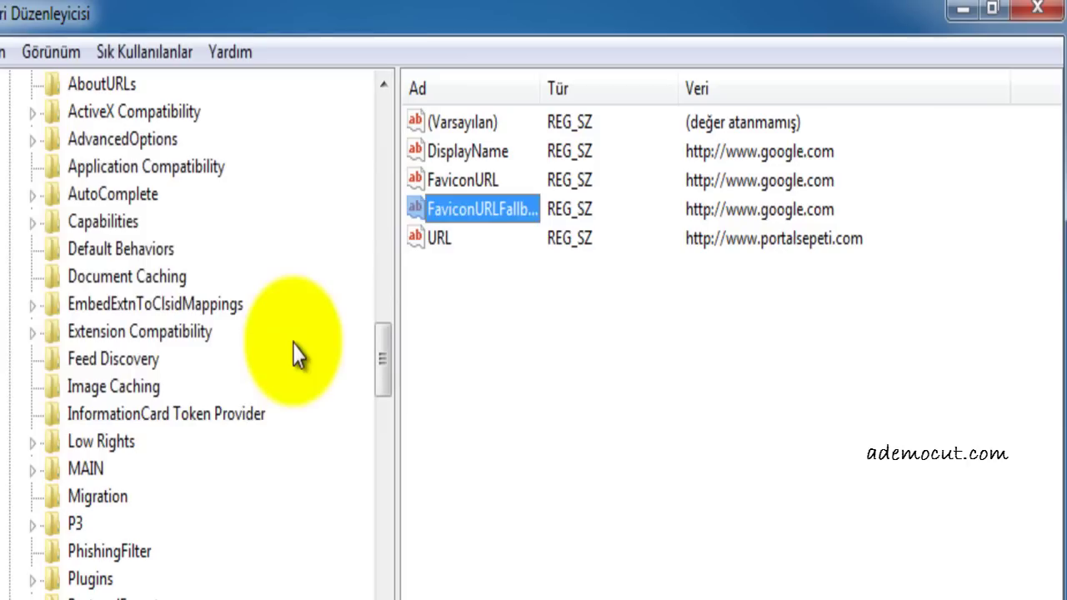
pyautogui.hotkey('ctrl', 'f')
pyautogui.press('Return')
pyautogui.press('Return')
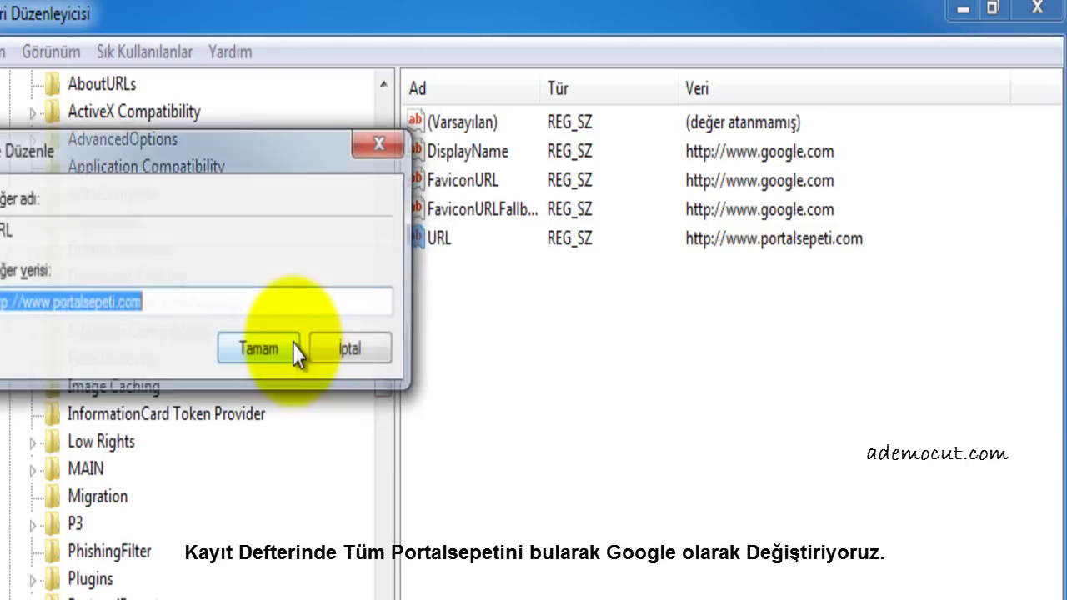
pyautogui.hotkey('ctrl', 'v')
pyautogui.click(296, 352)
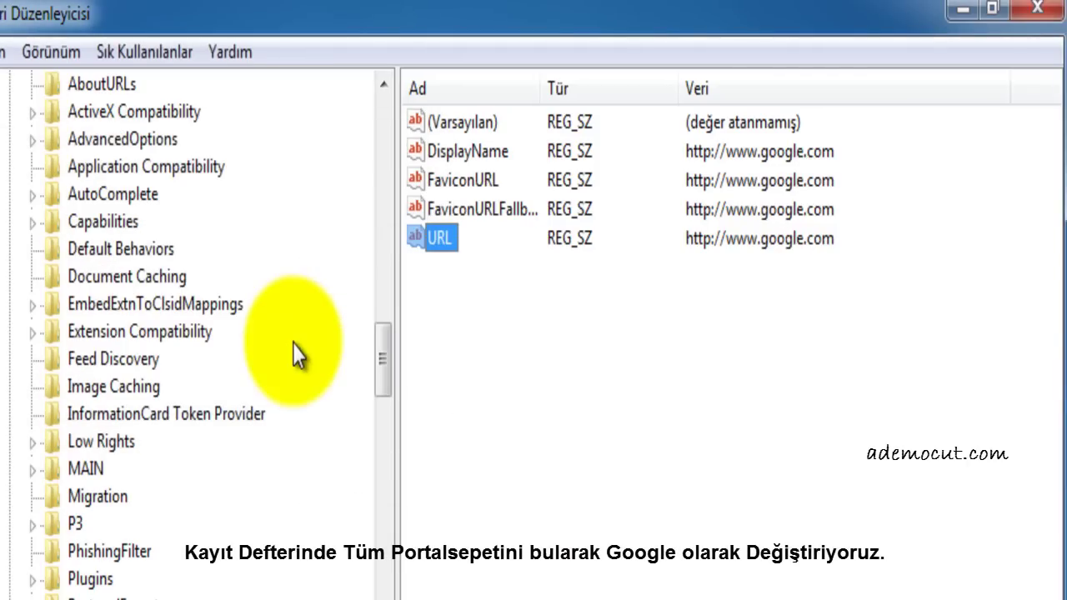
pyautogui.hotkey('ctrl', 'f')
pyautogui.press('Return')
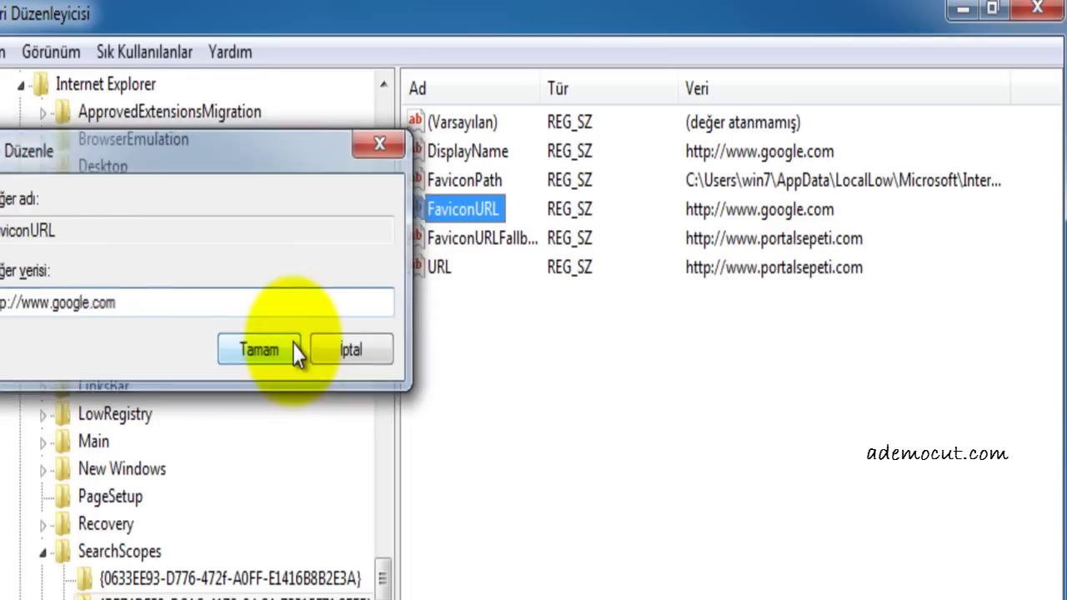
pyautogui.click(293, 351)
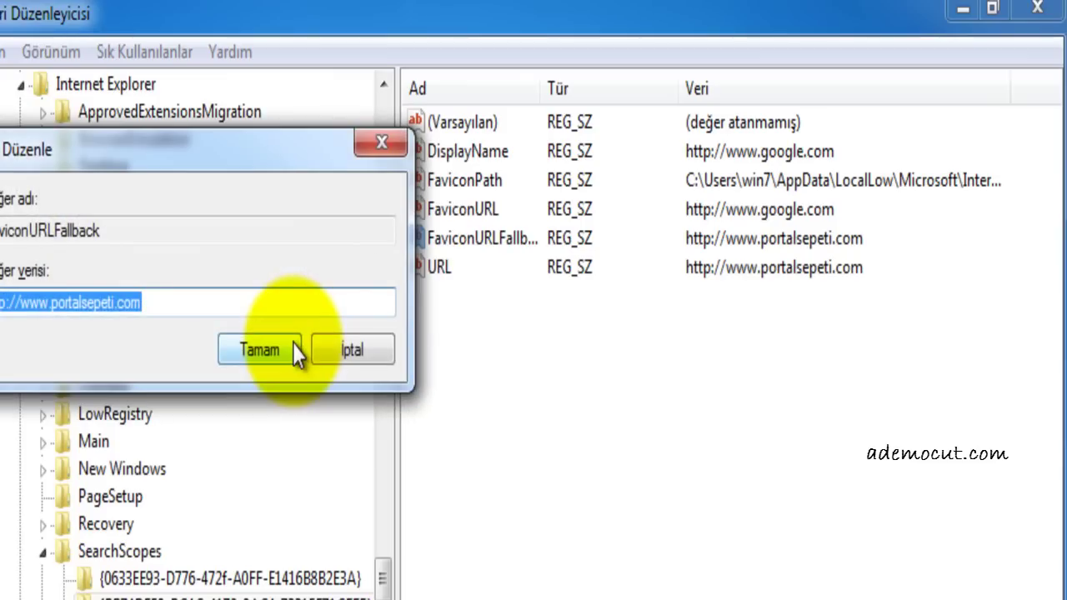
pyautogui.write('http://www.google.com')
pyautogui.click(292, 351)
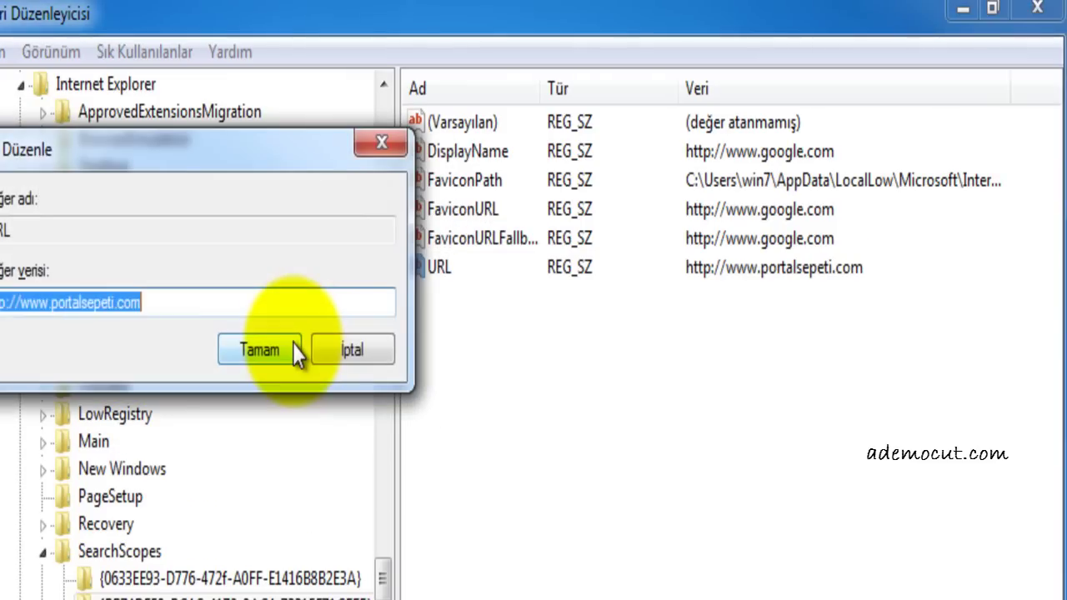
pyautogui.write('http://www.google.com')
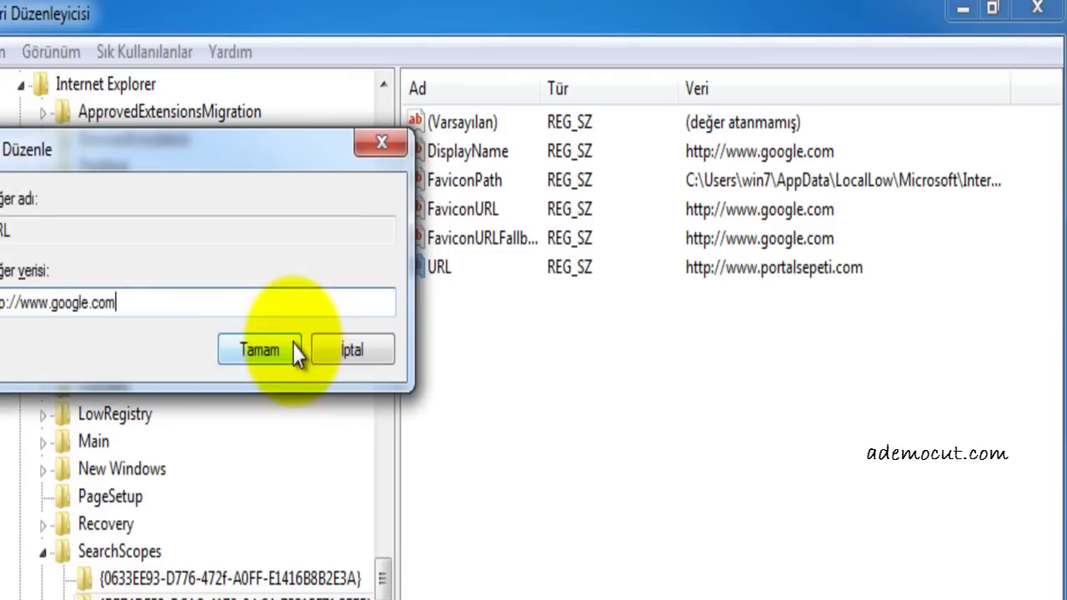
pyautogui.click(293, 352)
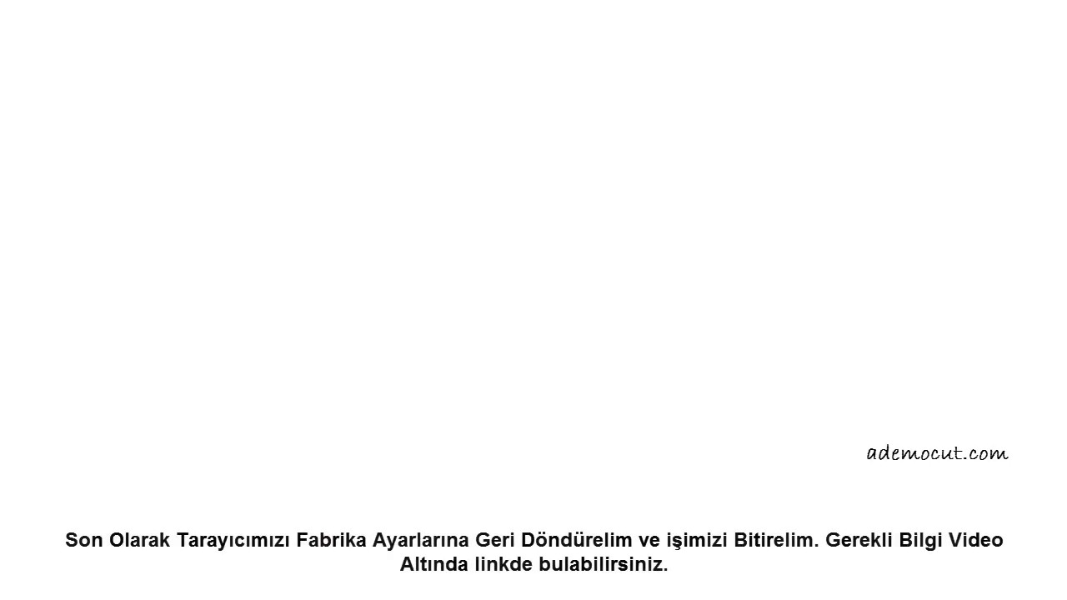